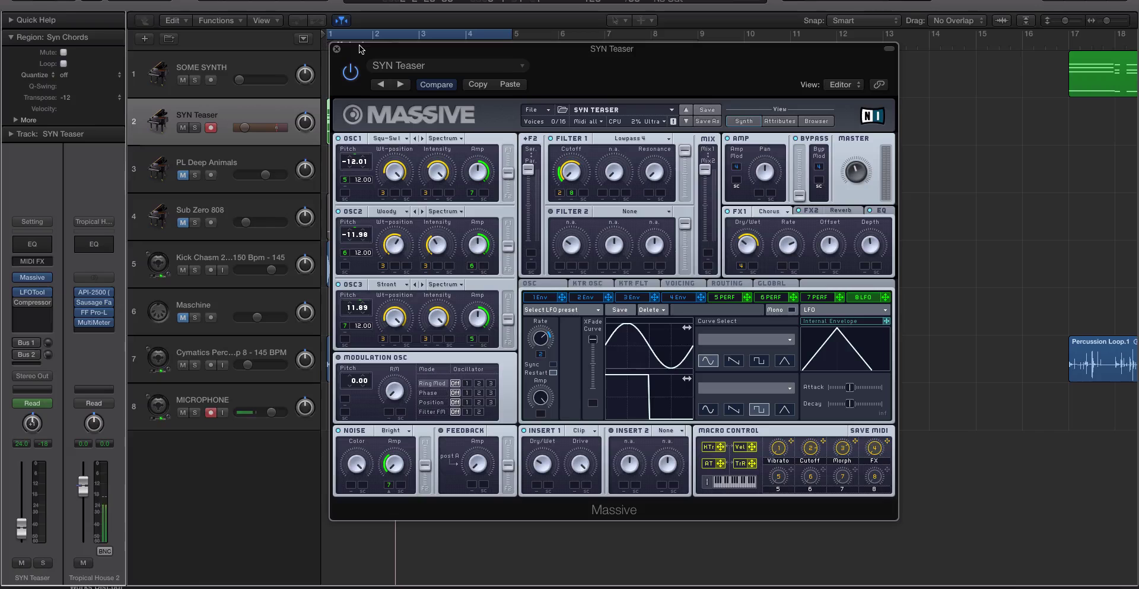
Step: Move the Massive window clear of the first regions and solo the first Syn Chords region
{"action": "left_click_drag", "start_coordinate": [359, 49], "coordinate": [551, 42]}
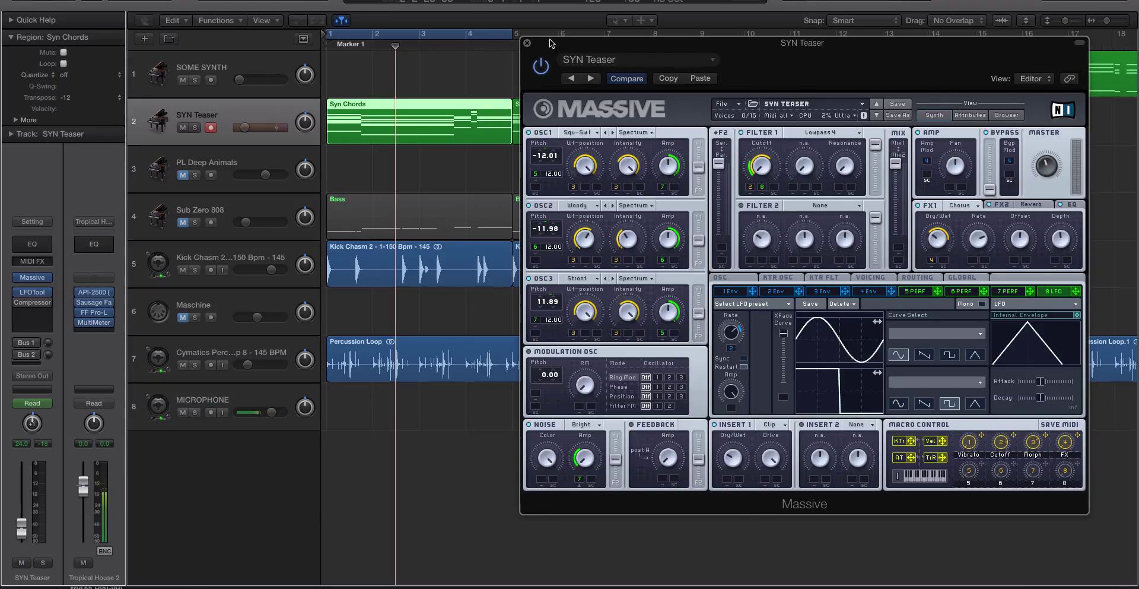
{"action": "left_click", "coordinate": [482, 139]}
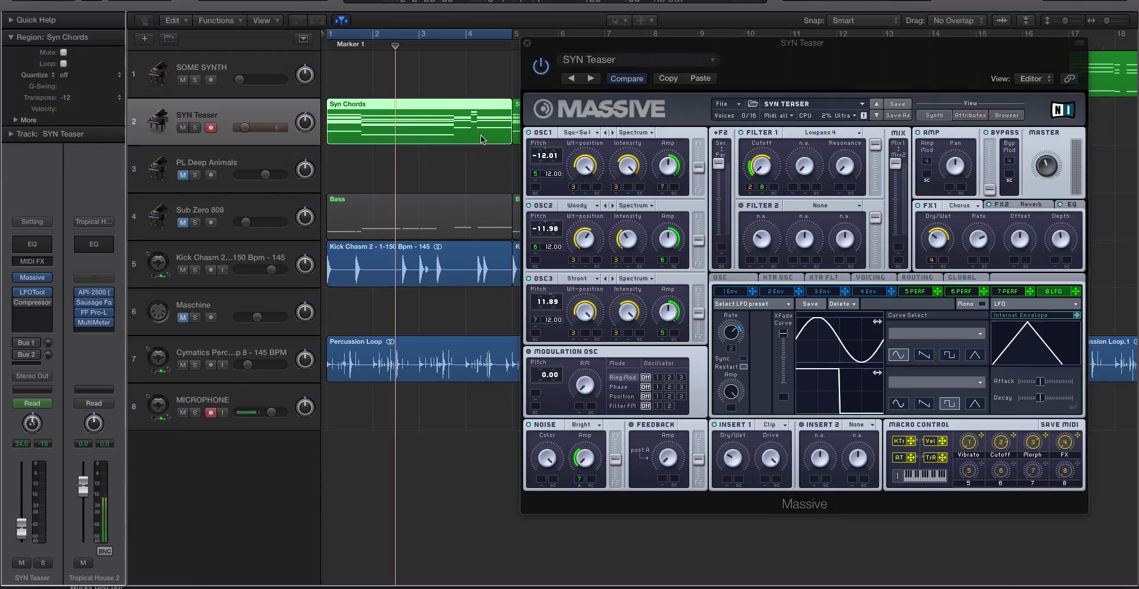
{"action": "key", "text": "ctrl+s"}
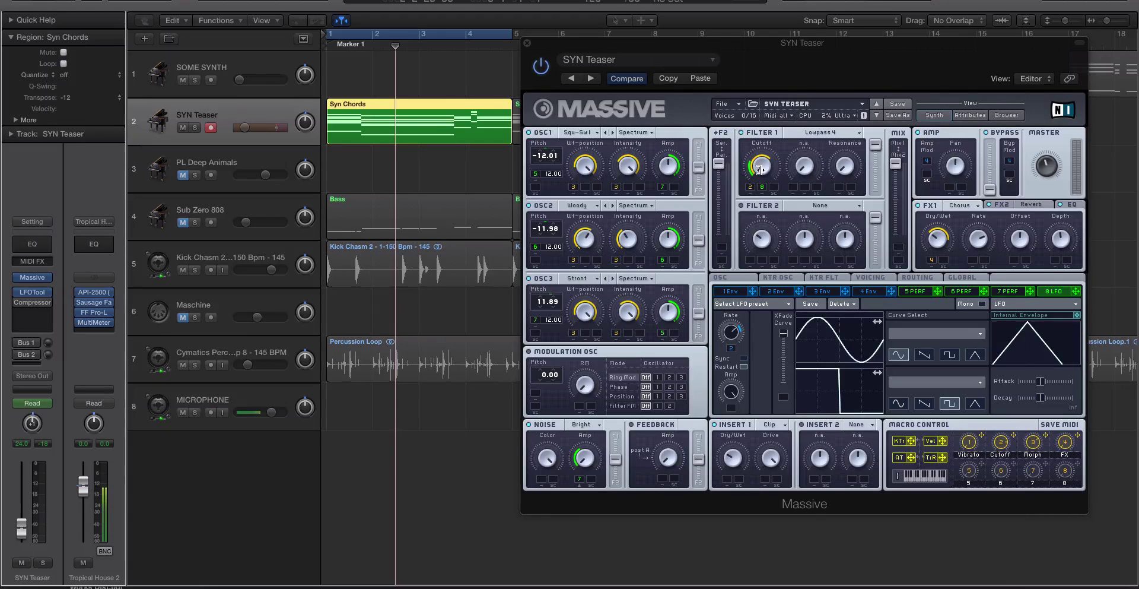
Step: Inspect envelope 2 and LFO 8 in Massive and listen to the soloed chords, replaying them from the start
{"action": "left_click", "coordinate": [775, 291]}
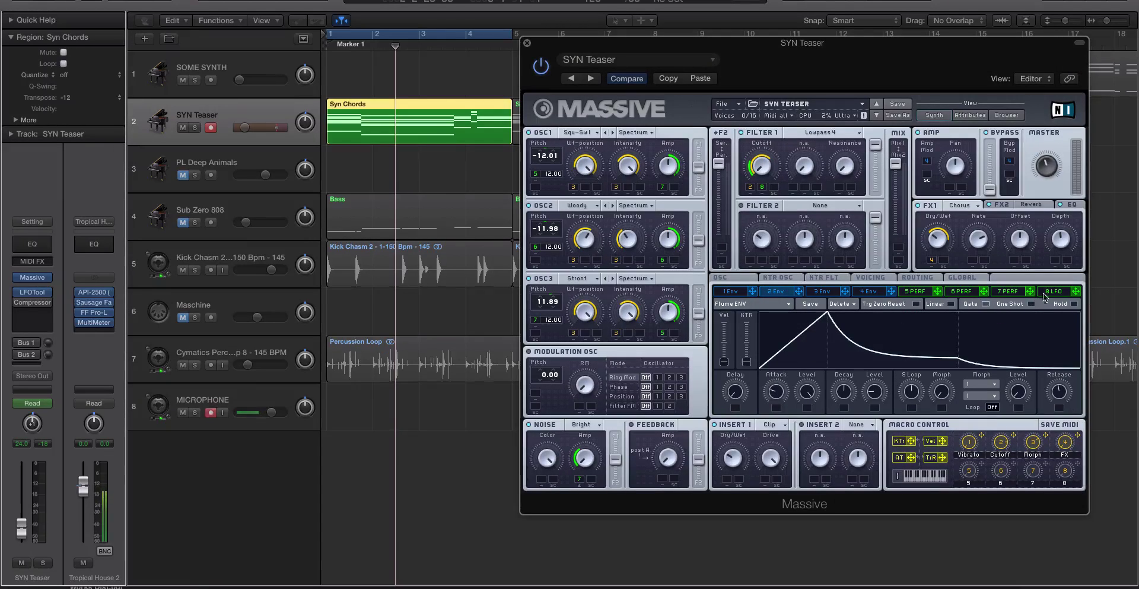
{"action": "left_click", "coordinate": [1049, 291]}
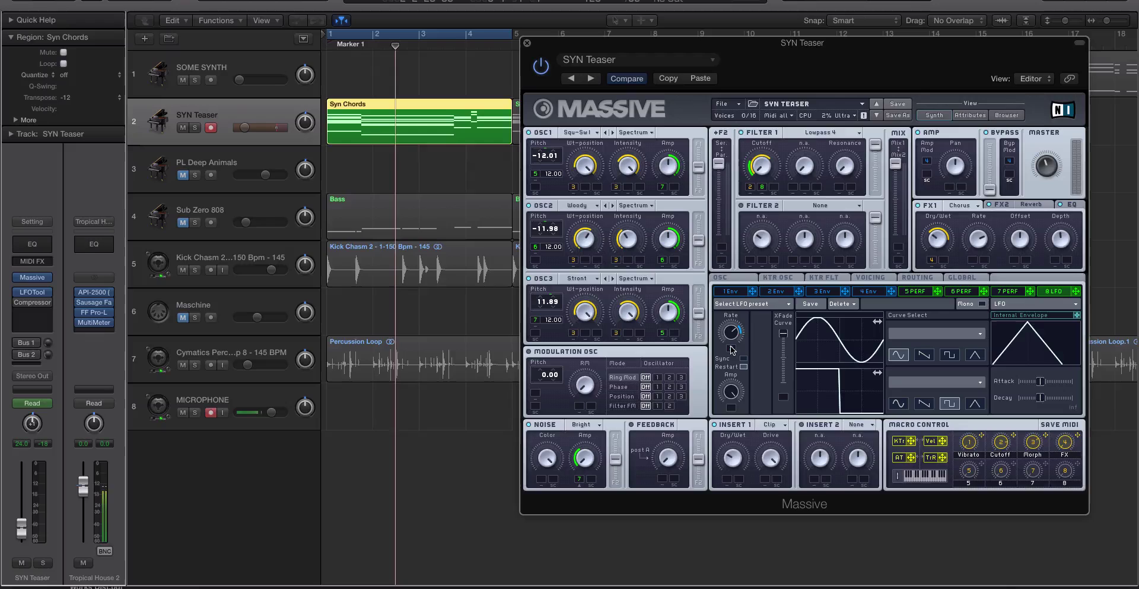
{"action": "key", "text": "space"}
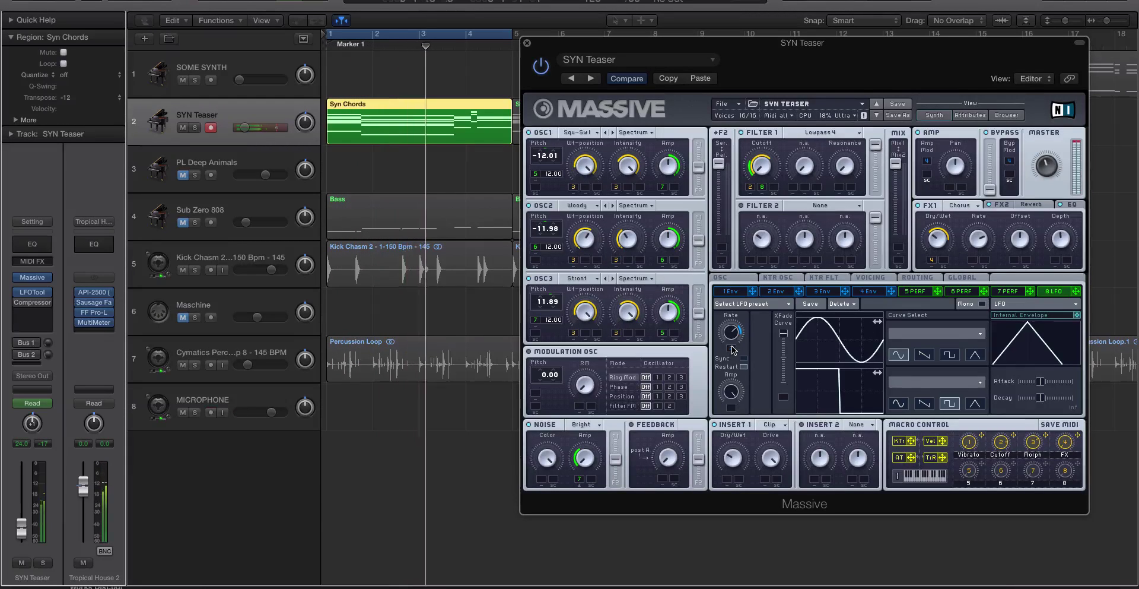
{"action": "key", "text": "space"}
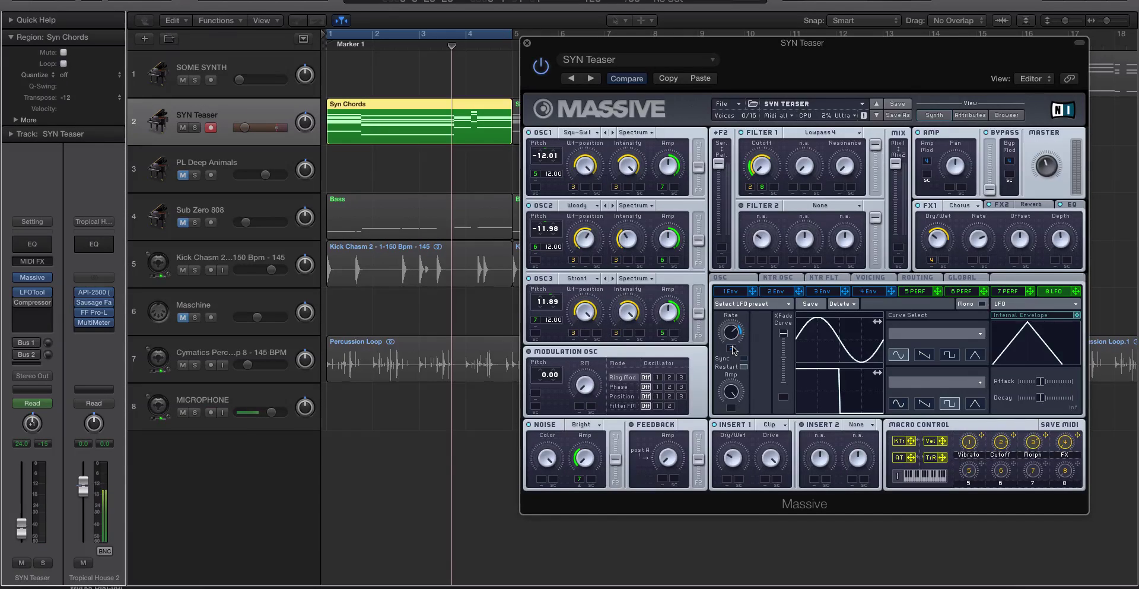
{"action": "key", "text": "Return"}
{"action": "key", "text": "space"}
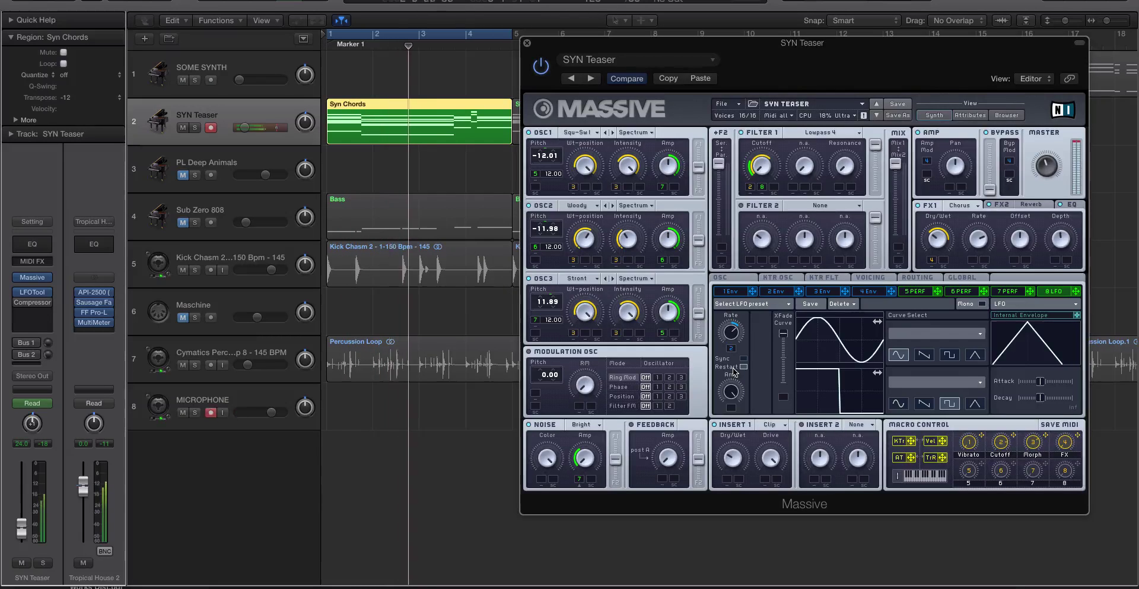
{"action": "key", "text": "space"}
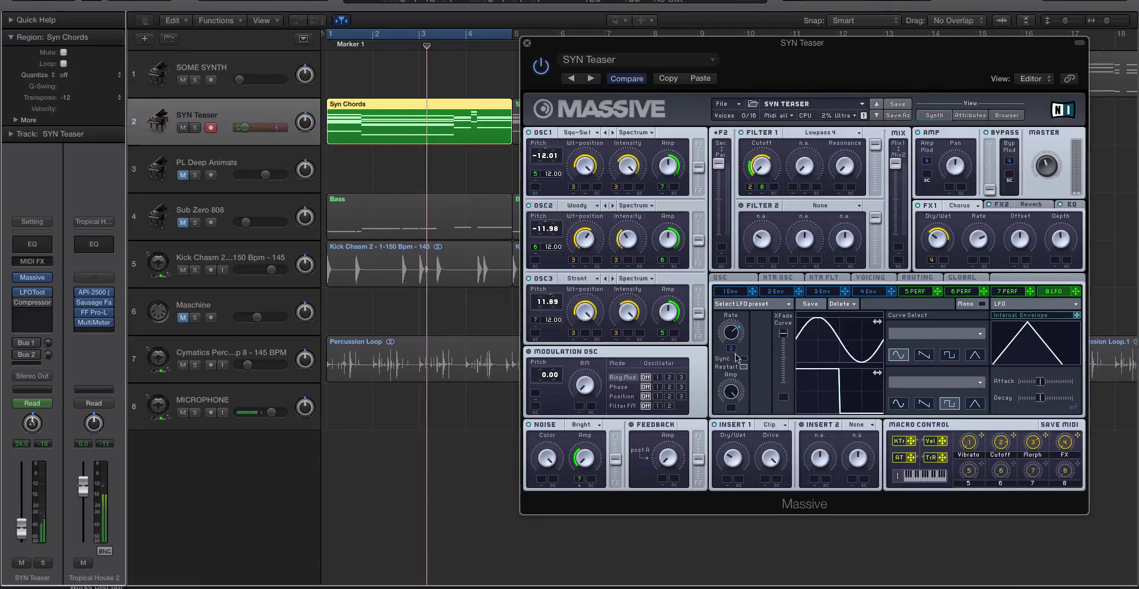
Step: Turn off the region solo and play the full arrangement from the beginning
{"action": "left_click", "coordinate": [335, 261]}
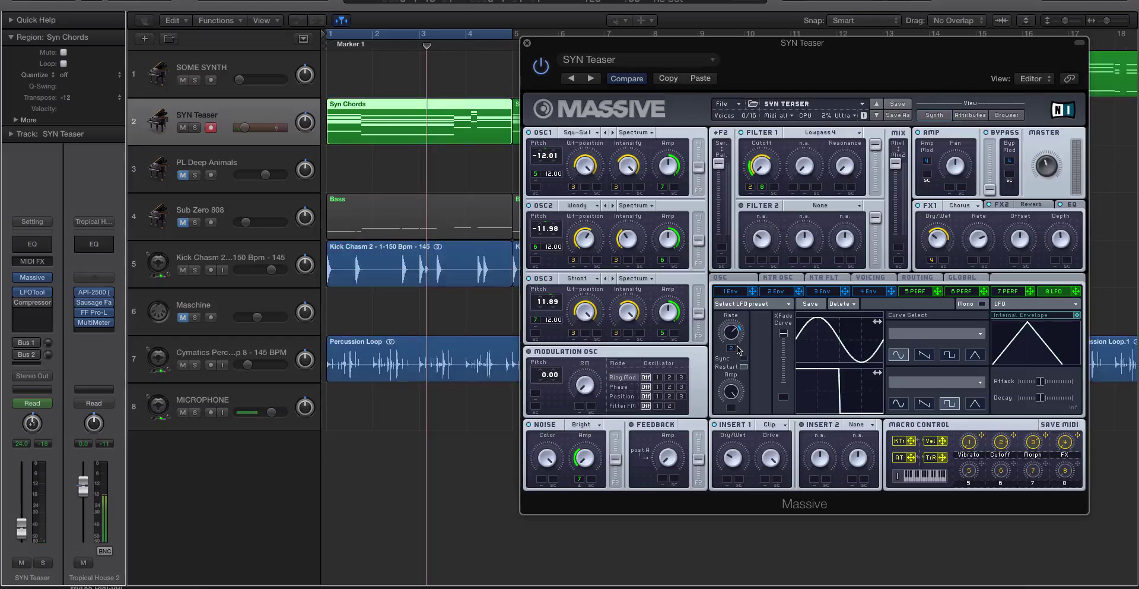
{"action": "key", "text": "Return"}
{"action": "key", "text": "space"}
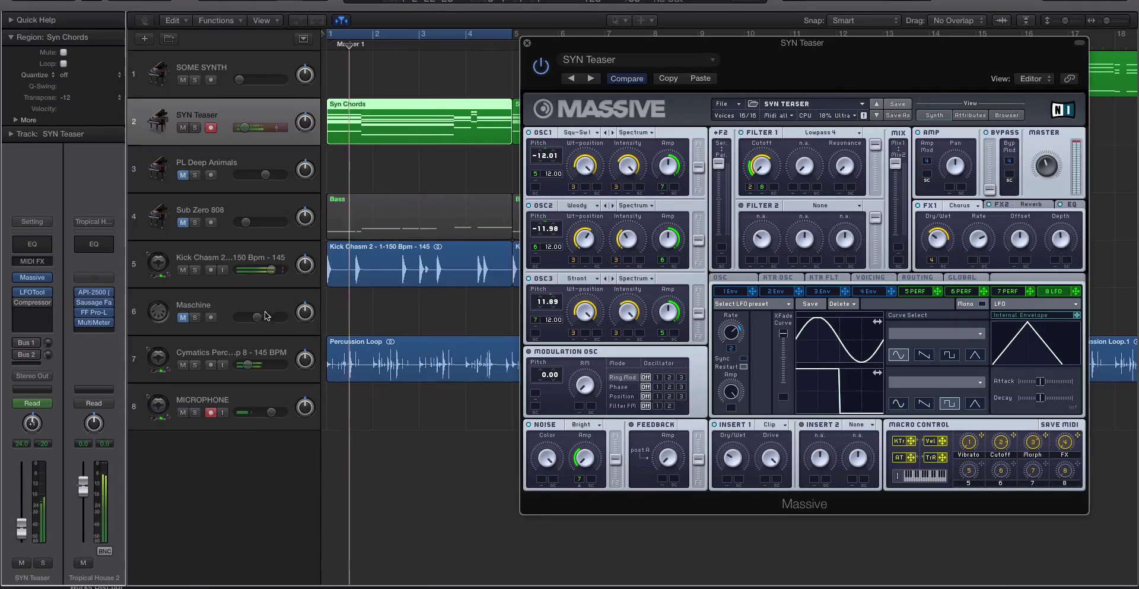
Step: Lower the kick, Maschine and percussion track volumes together, with the kick at -4.7 dB, and unmute the Maschine track
{"action": "left_click", "coordinate": [253, 257]}
{"action": "left_click", "coordinate": [249, 350], "text": "shift"}
{"action": "left_click_drag", "start_coordinate": [269, 270], "coordinate": [252, 317]}
{"action": "left_click", "coordinate": [180, 315]}
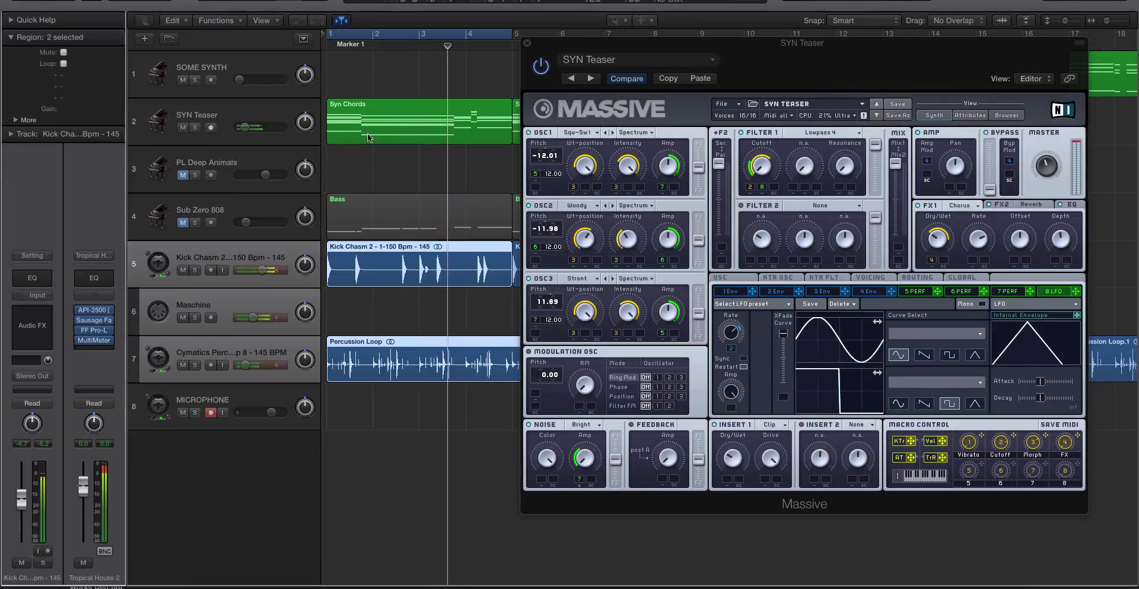
Step: Enable tempo sync for LFO 8 in Massive and close the plug-in window
{"action": "left_click", "coordinate": [744, 358]}
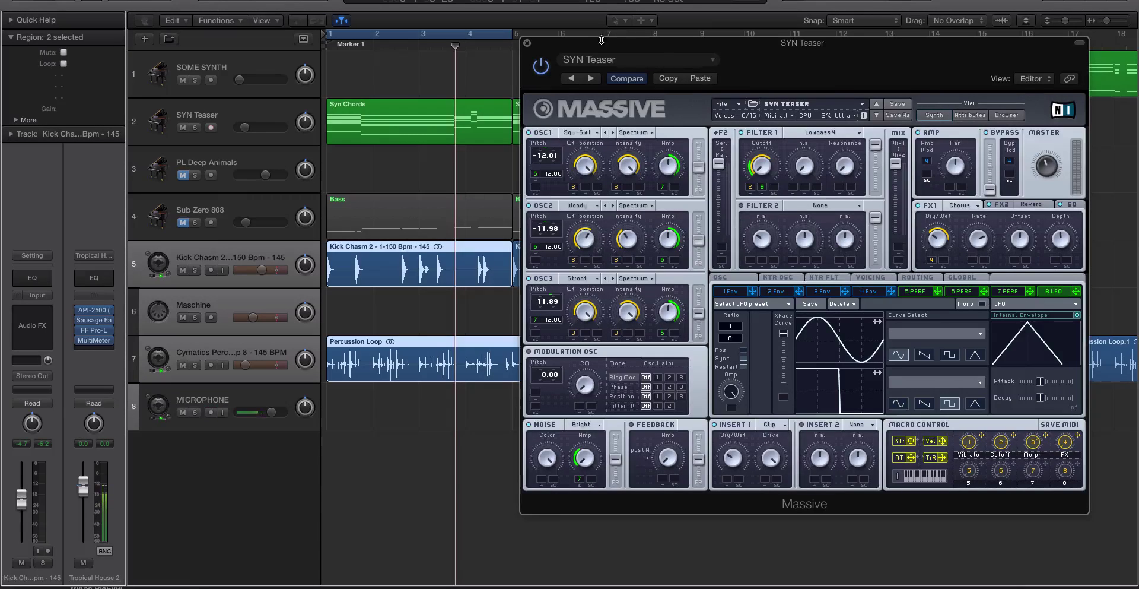
{"action": "left_click", "coordinate": [527, 43]}
Step: Load a stereo Serum instrument on the SOME SYNTH track and move its window clear of the track headers
{"action": "left_click", "coordinate": [240, 115]}
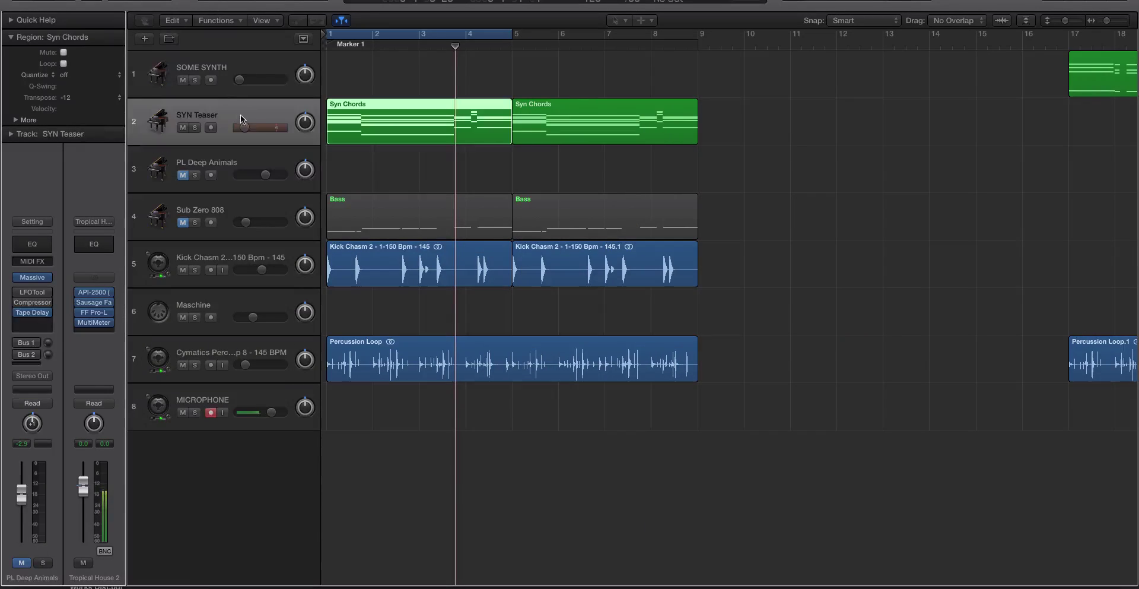
{"action": "left_click", "coordinate": [232, 73]}
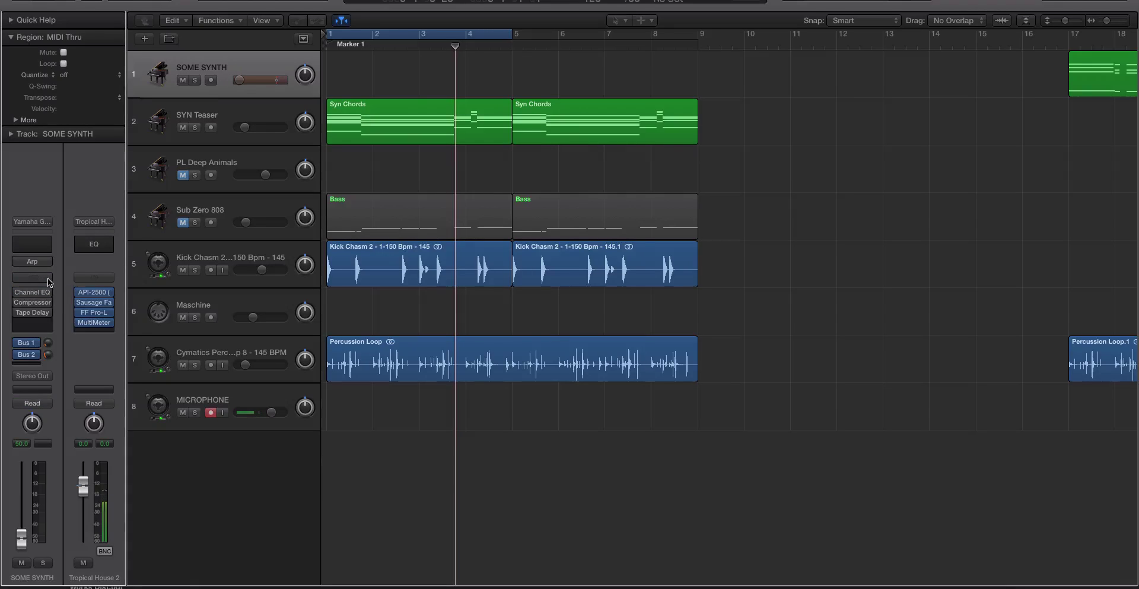
{"action": "left_click", "coordinate": [48, 278]}
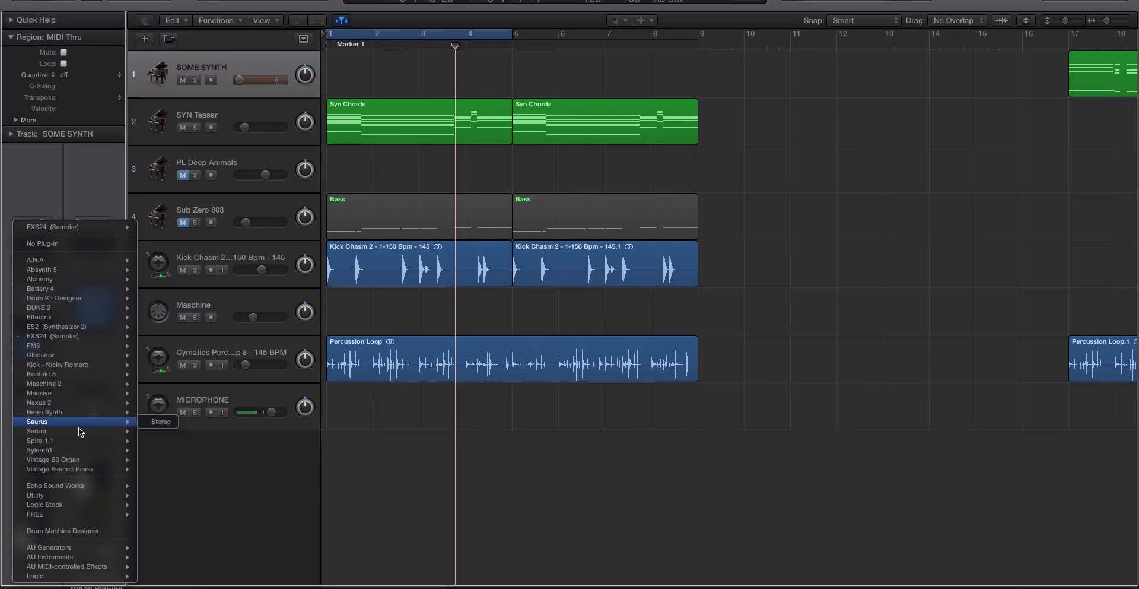
{"action": "mouse_move", "coordinate": [76, 430]}
{"action": "left_click", "coordinate": [161, 431]}
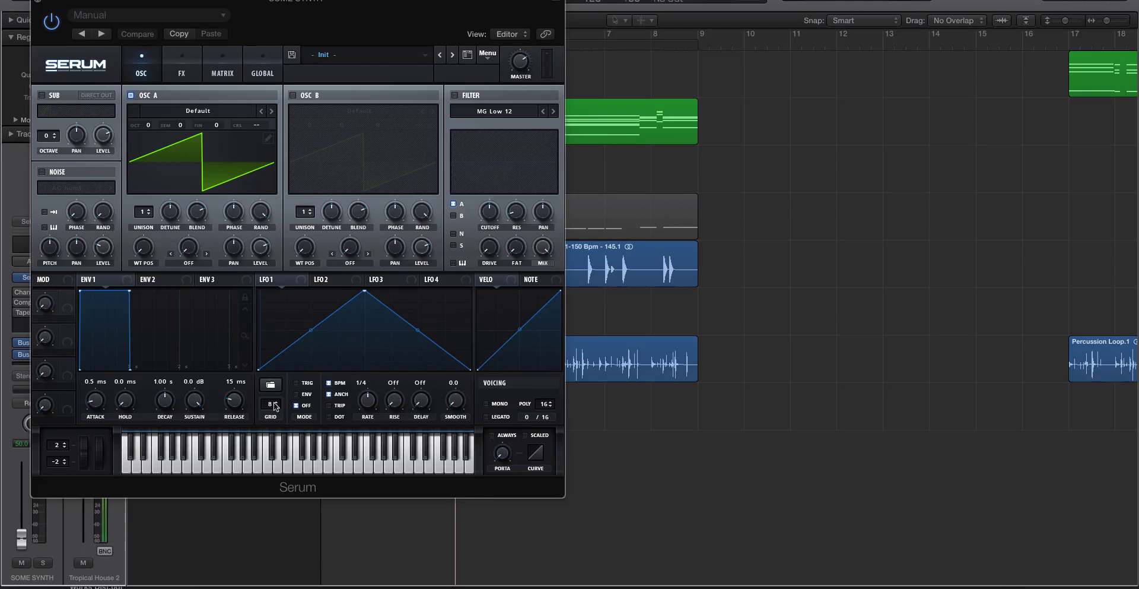
{"action": "left_click_drag", "start_coordinate": [57, 14], "coordinate": [418, 28]}
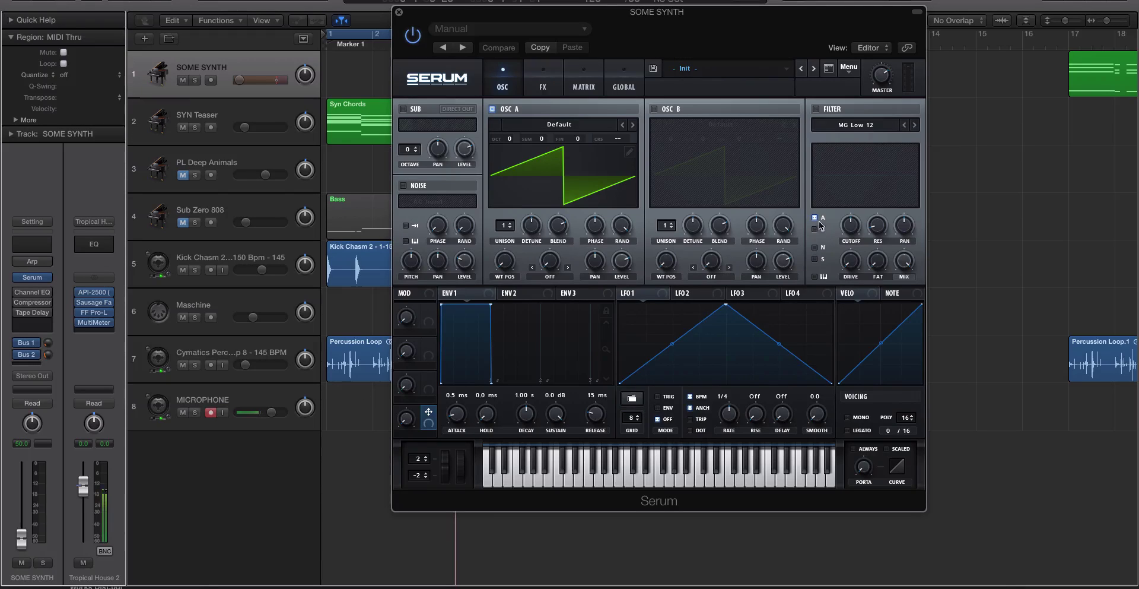
Step: Copy the first Syn Chords region to the SOME SYNTH track without automation data and set that track's volume to -28.0 dB during playback
{"action": "left_click", "coordinate": [357, 103]}
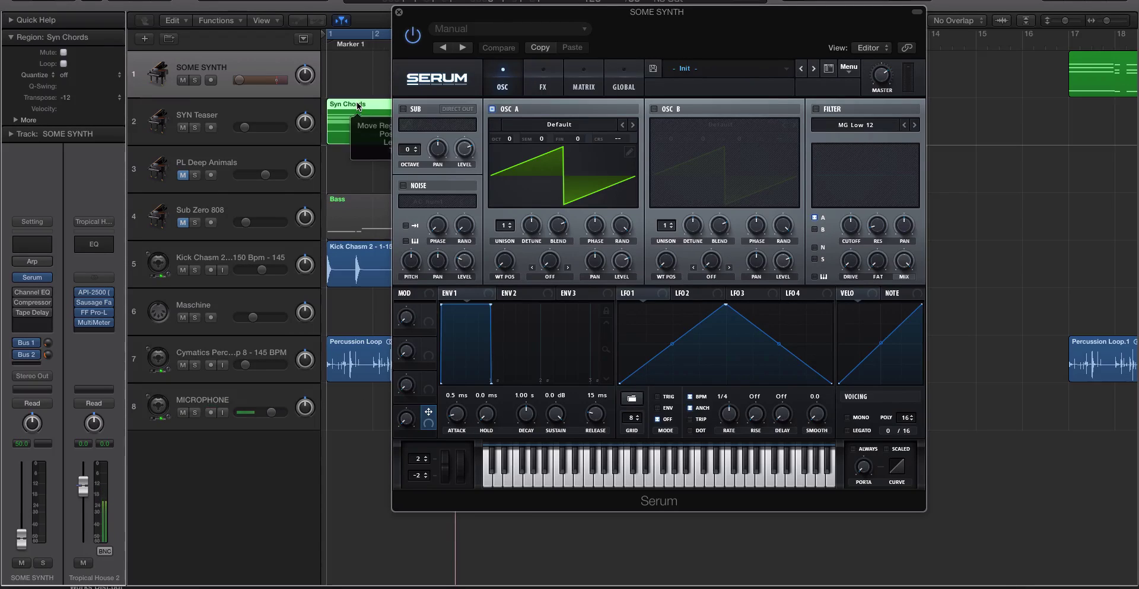
{"action": "left_click_drag", "start_coordinate": [358, 101], "coordinate": [358, 60]}
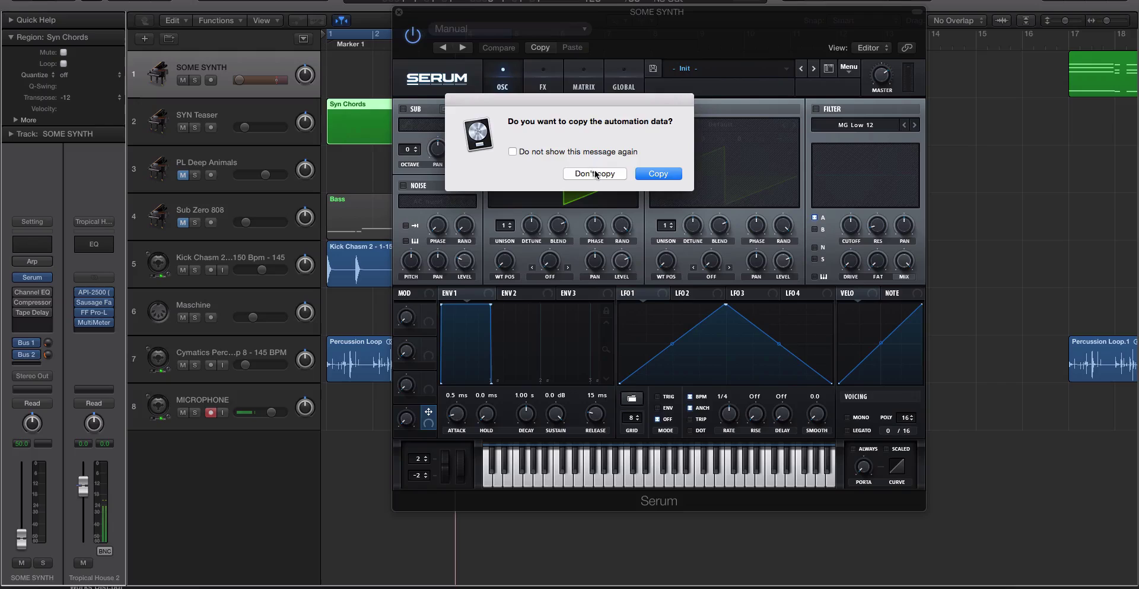
{"action": "left_click", "coordinate": [595, 174]}
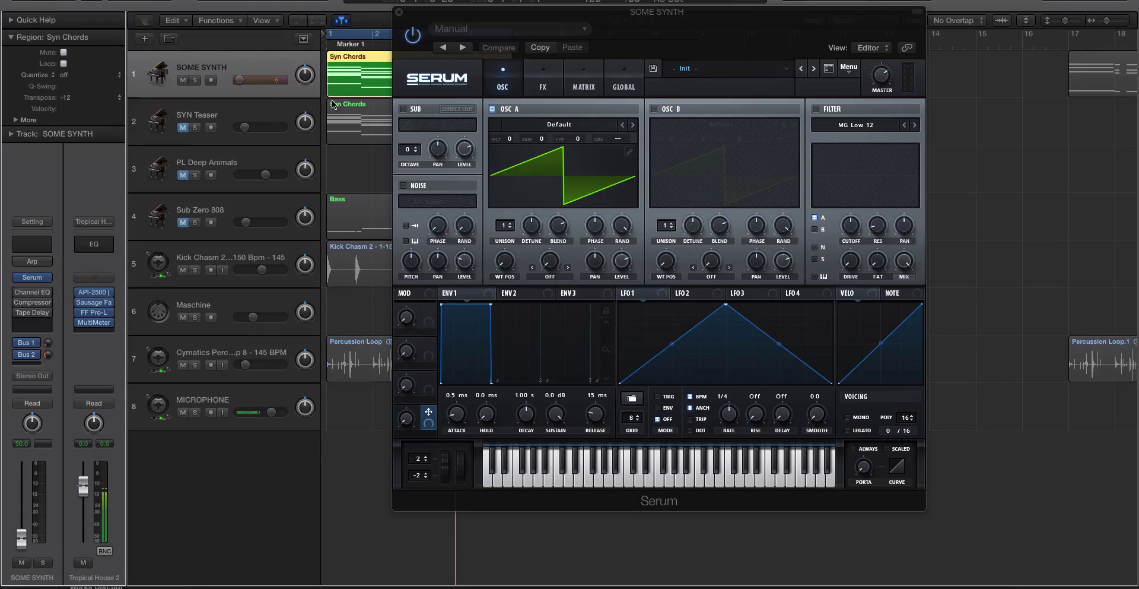
{"action": "key", "text": "space"}
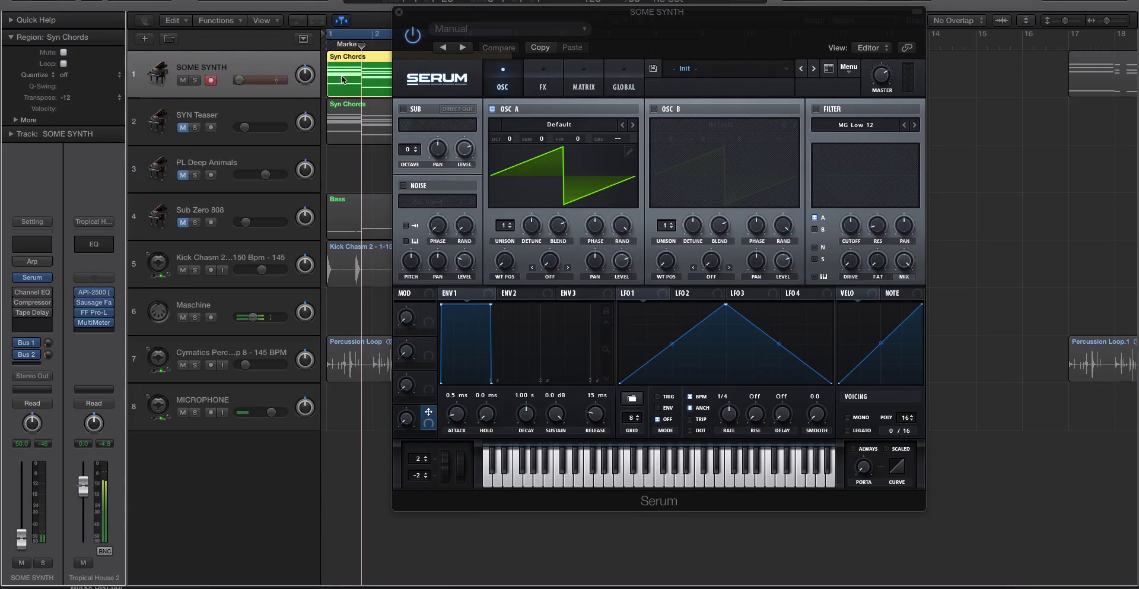
{"action": "mouse_move", "coordinate": [237, 81]}
{"action": "left_mouse_down"}
{"action": "mouse_move", "coordinate": [245, 112]}
{"action": "mouse_move", "coordinate": [243, 80]}
{"action": "left_mouse_up"}
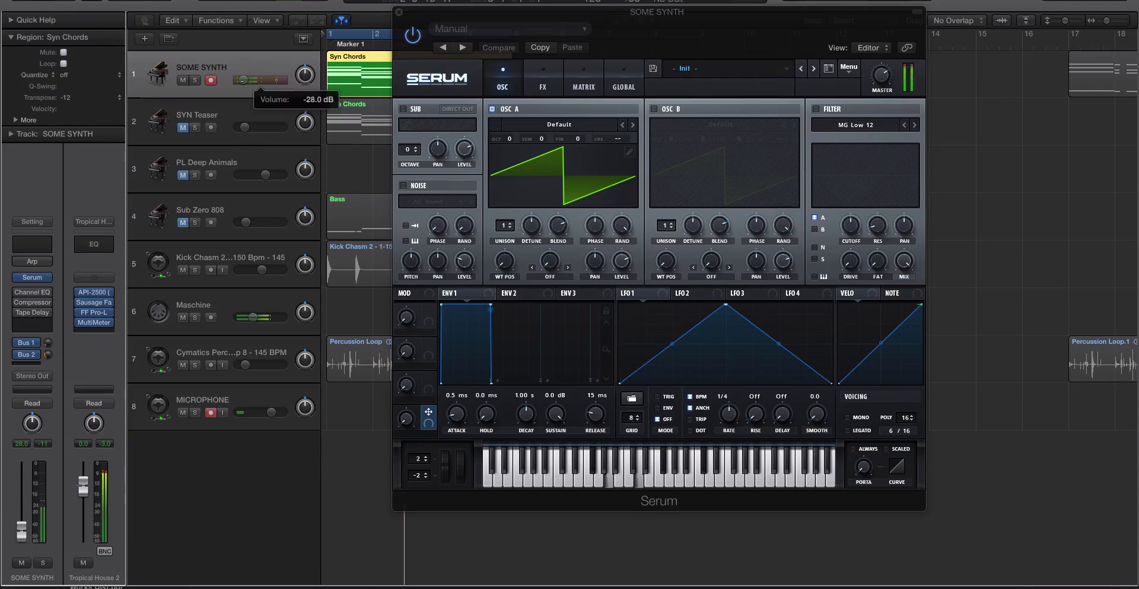
Step: Enable Serum's MG Low 12 filter and set its cutoff to 1072 Hz
{"action": "left_click", "coordinate": [863, 111]}
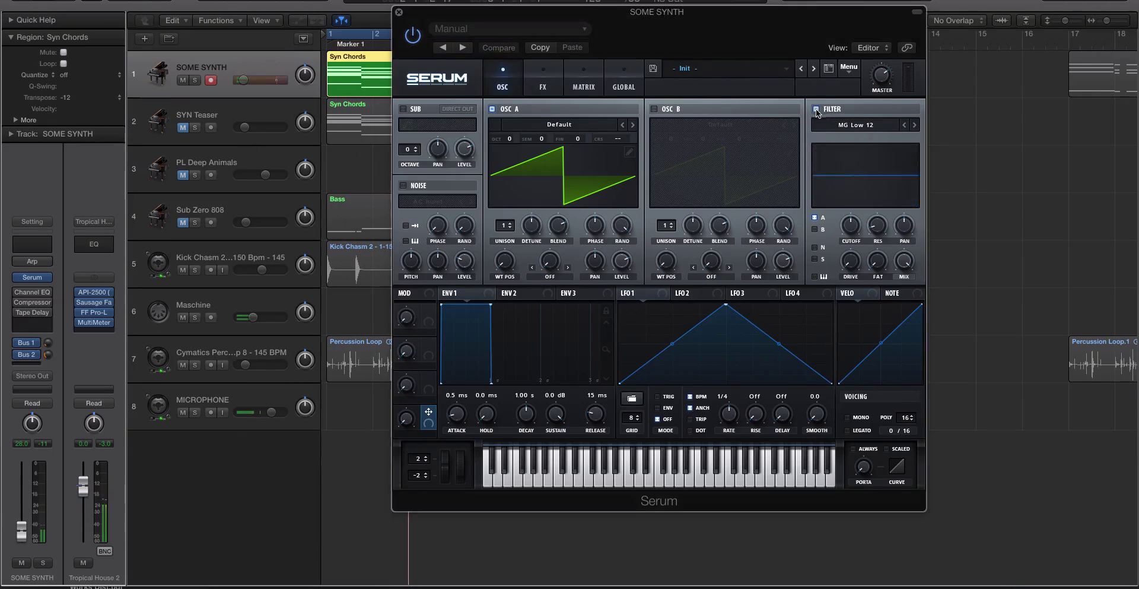
{"action": "left_click_drag", "start_coordinate": [846, 227], "coordinate": [846, 214]}
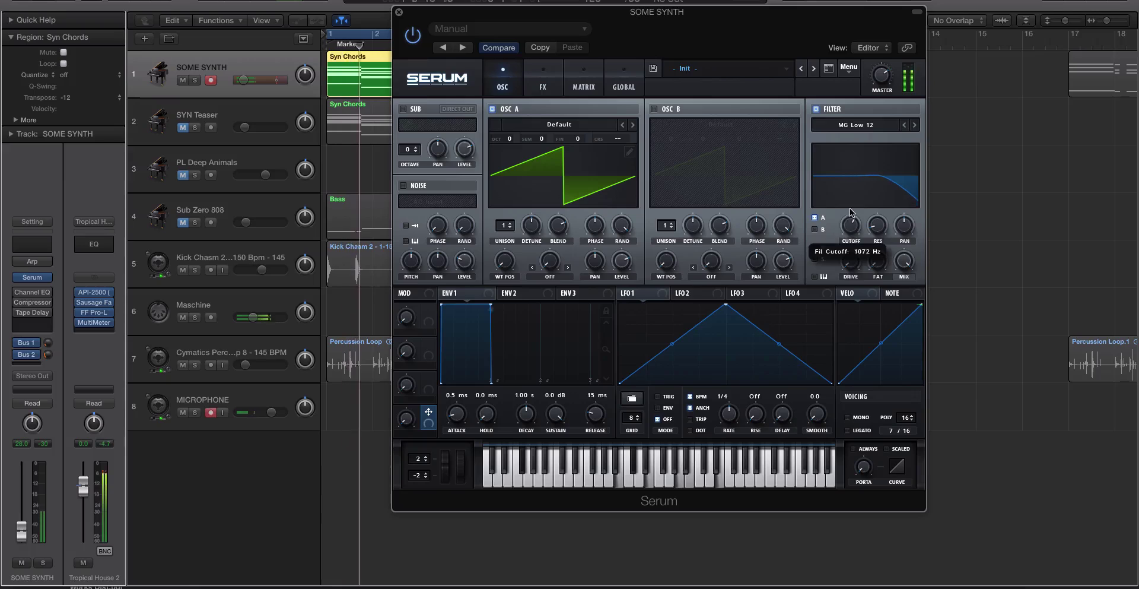
Step: Assign LFO 1 to modulate the filter cutoff and set the LFO mode to Trig
{"action": "left_click_drag", "start_coordinate": [643, 293], "coordinate": [849, 218]}
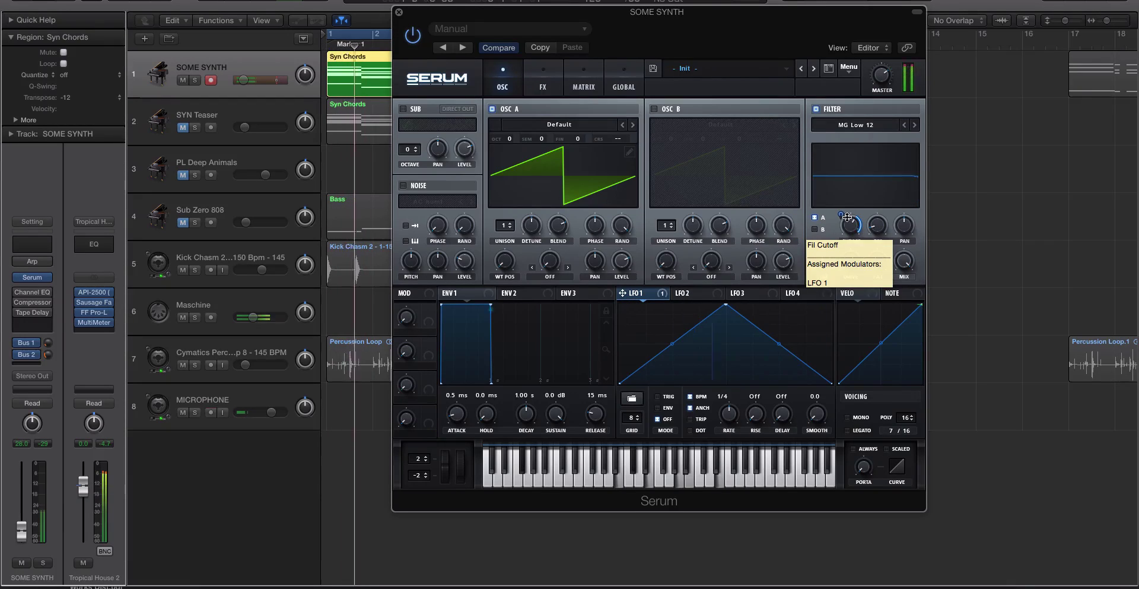
{"action": "left_click", "coordinate": [657, 396]}
{"action": "left_click", "coordinate": [690, 407]}
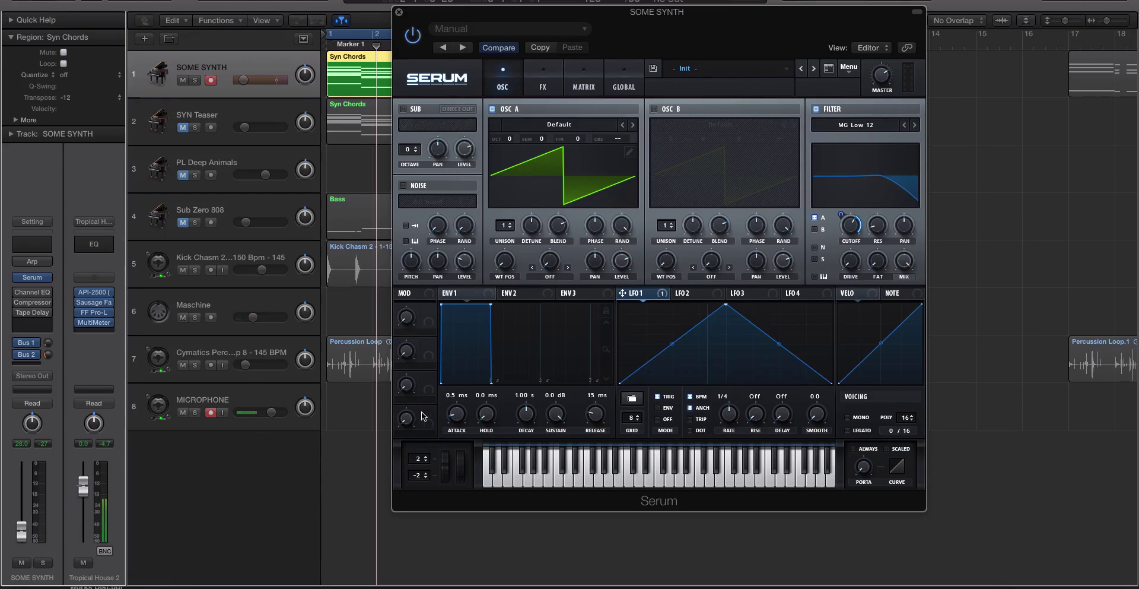
Step: Assign Macro 1 to control the rate of LFO 1
{"action": "left_click_drag", "start_coordinate": [427, 419], "coordinate": [428, 410]}
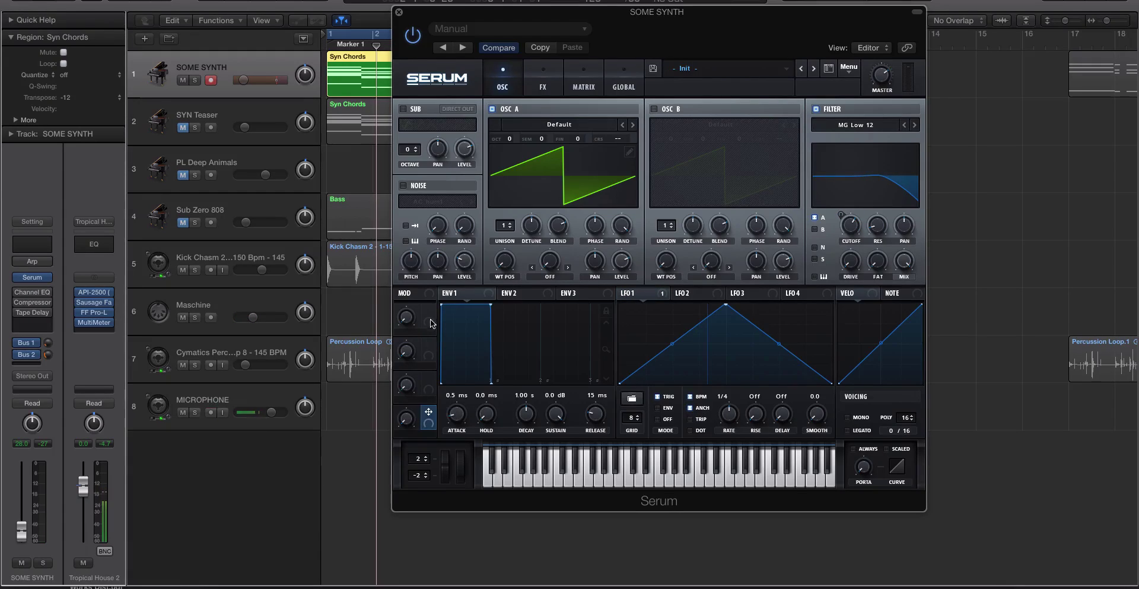
{"action": "left_click_drag", "start_coordinate": [429, 309], "coordinate": [726, 450]}
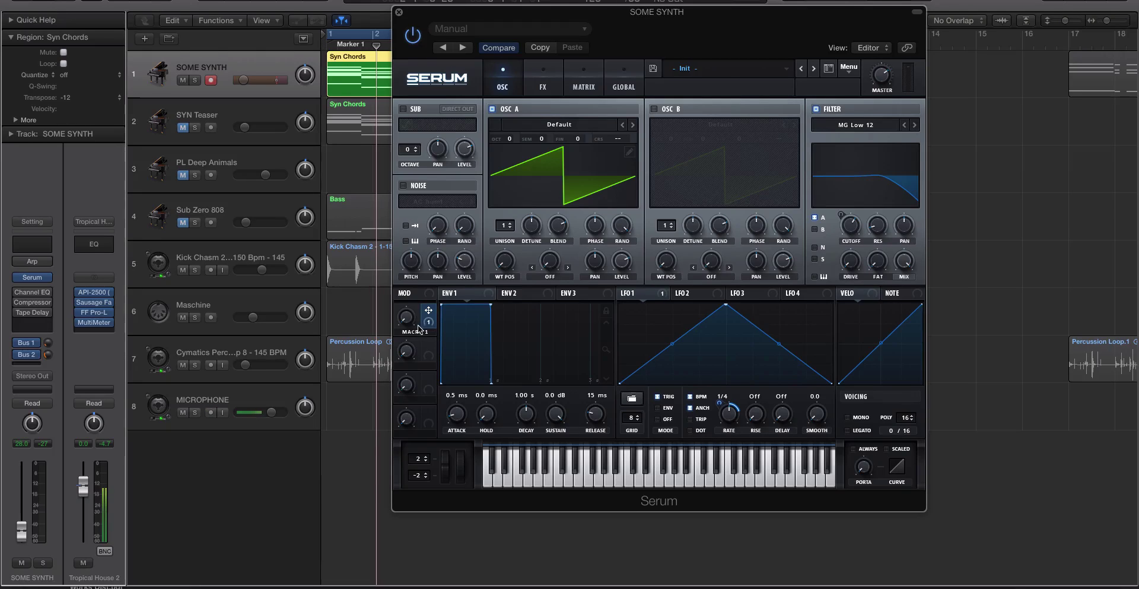
Step: Lower Serum's filter cutoff during playback and adjust Macro 1 to vary the LFO 1 rate
{"action": "key", "text": "space"}
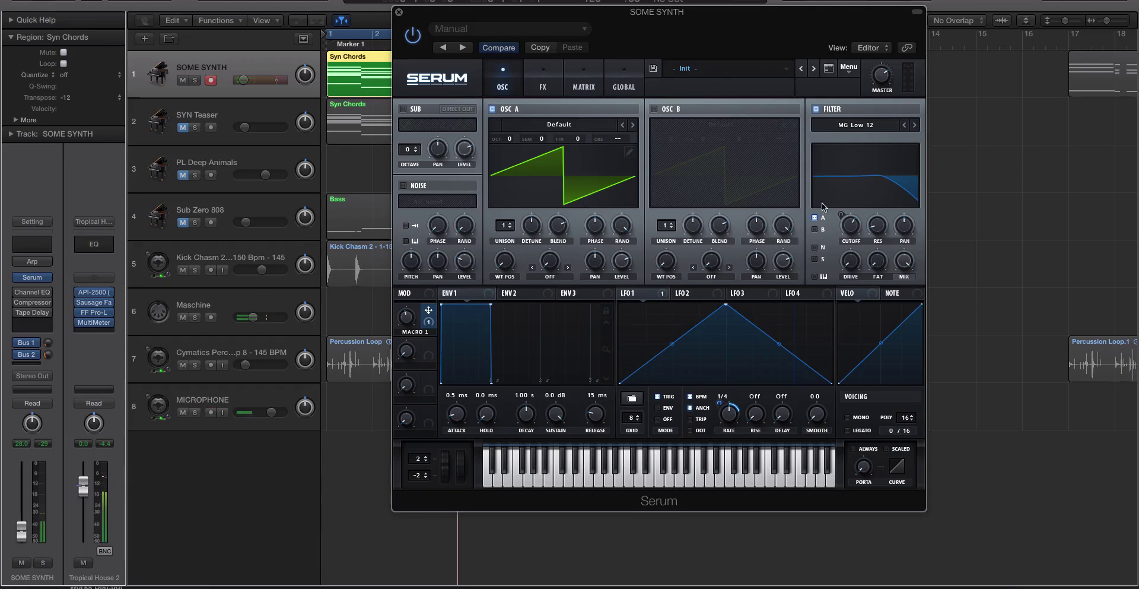
{"action": "left_click", "coordinate": [652, 296]}
{"action": "left_click_drag", "start_coordinate": [851, 223], "coordinate": [848, 252]}
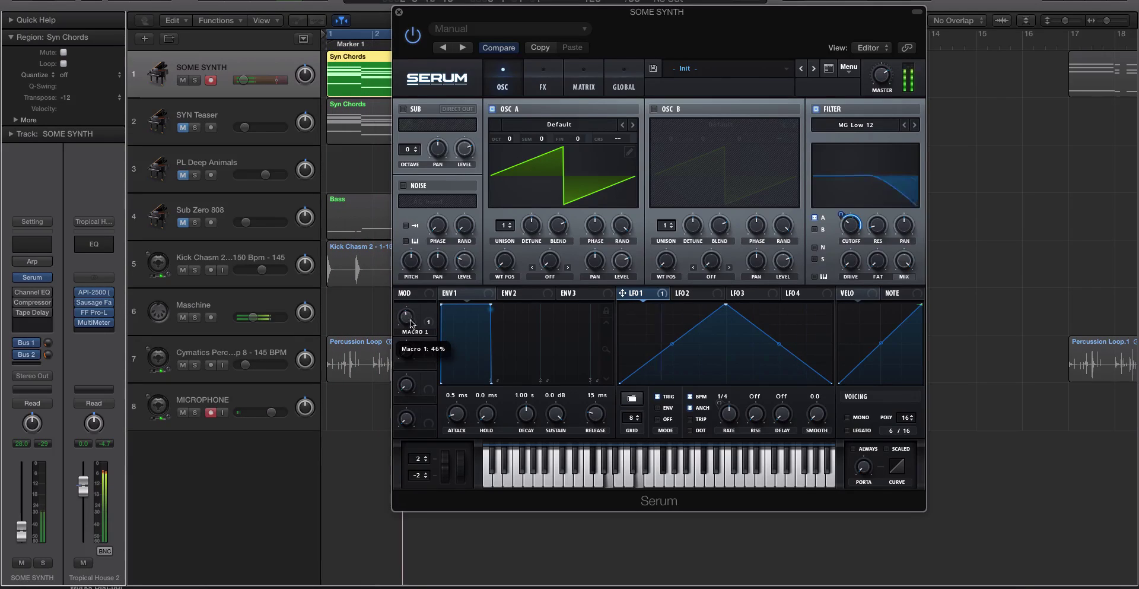
{"action": "left_click_drag", "start_coordinate": [416, 303], "coordinate": [414, 267]}
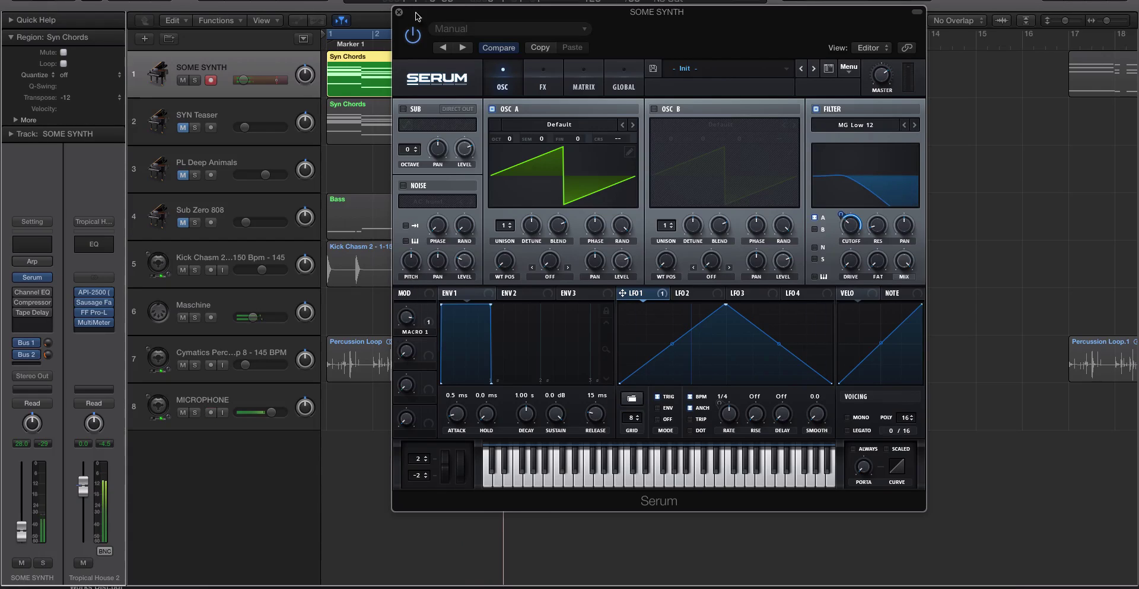
Step: Close Serum, mute the SOME SYNTH track and unmute the SYN Teaser track
{"action": "left_click", "coordinate": [398, 12]}
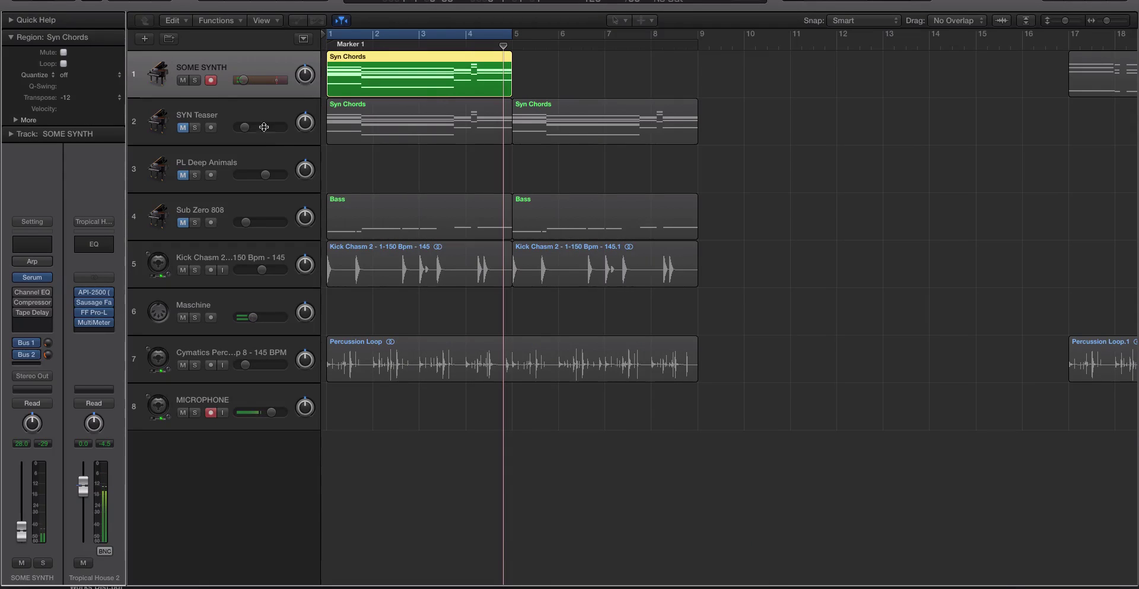
{"action": "left_click", "coordinate": [182, 81]}
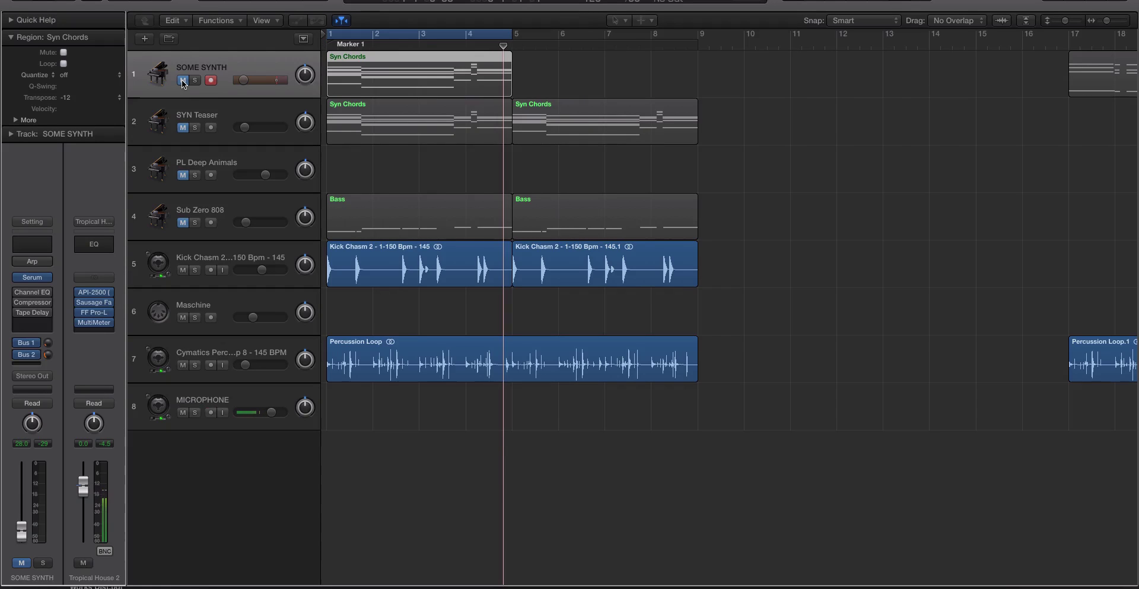
{"action": "left_click", "coordinate": [193, 118]}
{"action": "left_click", "coordinate": [183, 128]}
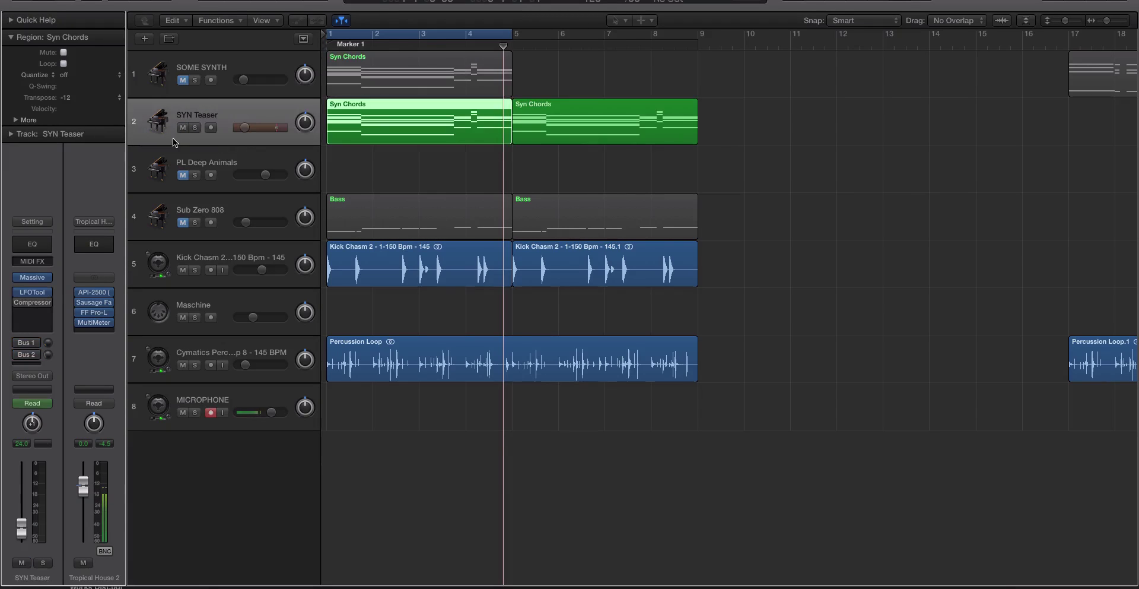
Step: Check the SYN Teaser track's Massive settings and play its first Syn Chords region in solo
{"action": "left_click", "coordinate": [32, 277]}
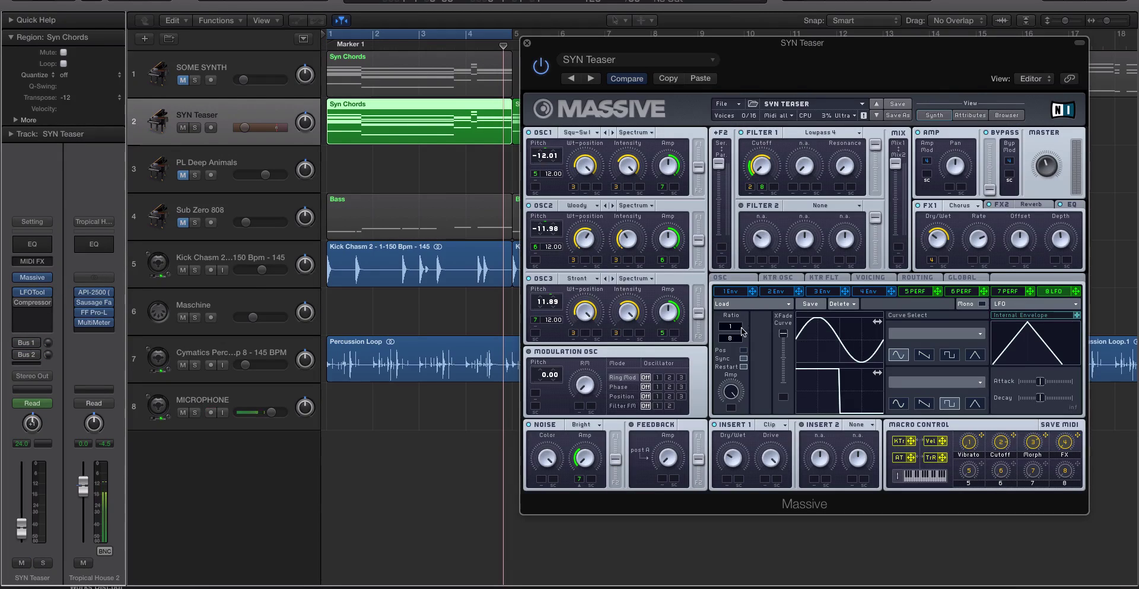
{"action": "left_click", "coordinate": [431, 127]}
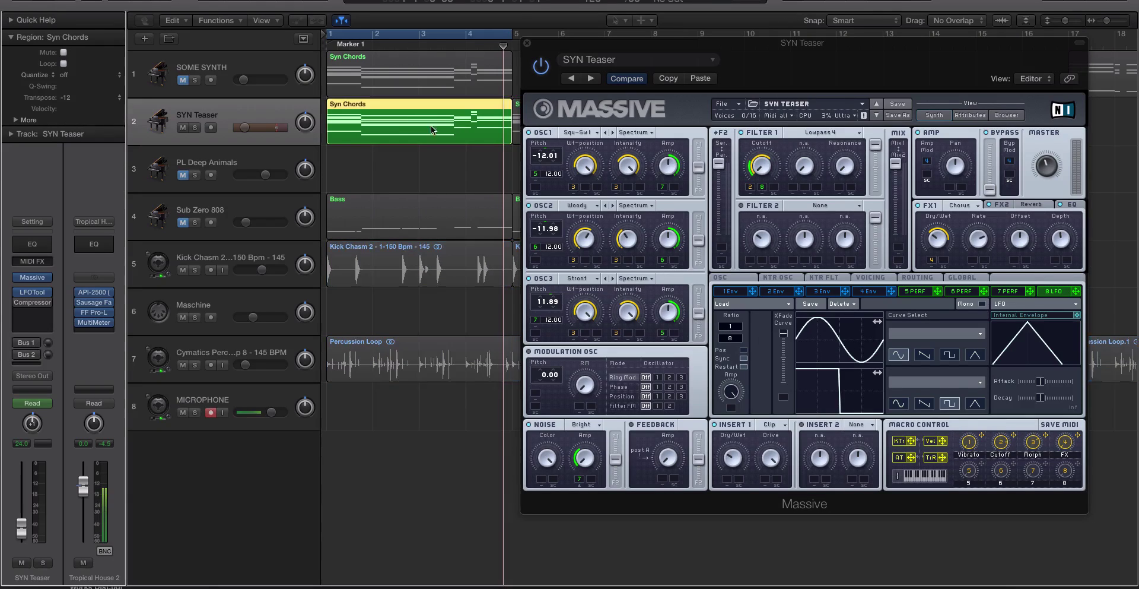
{"action": "left_click", "coordinate": [527, 44]}
{"action": "key", "text": "space"}
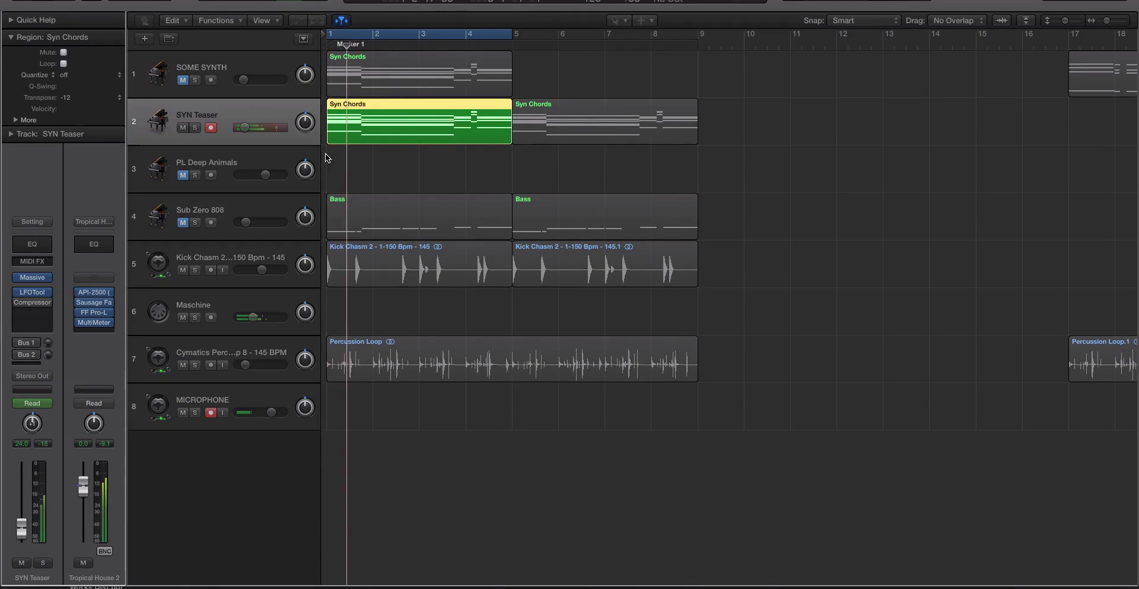
{"action": "key", "text": "super+Down"}
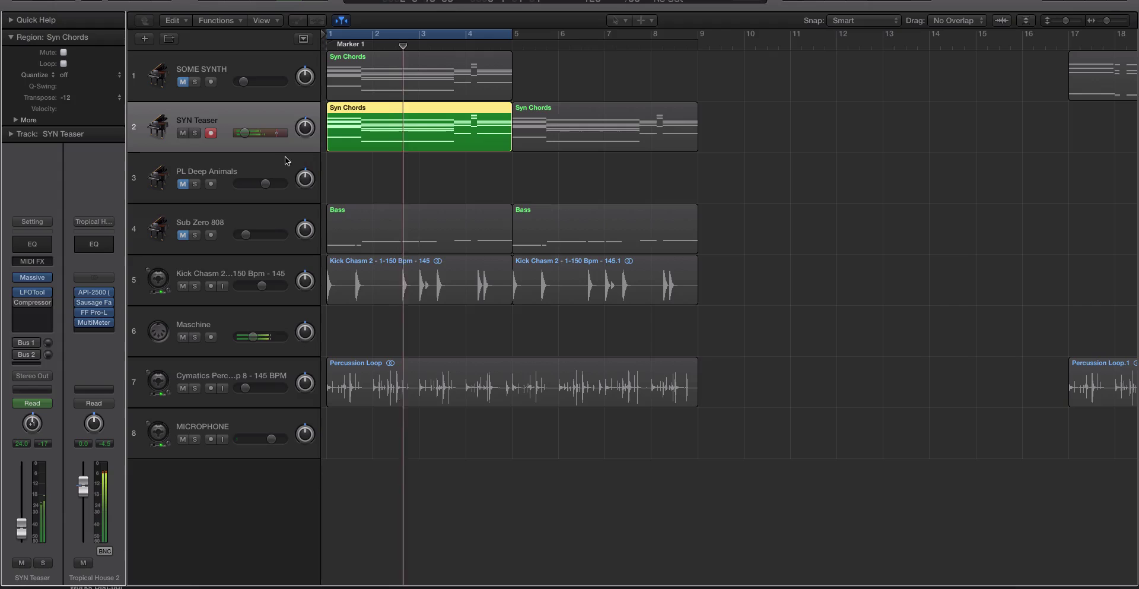
{"action": "key", "text": "a"}
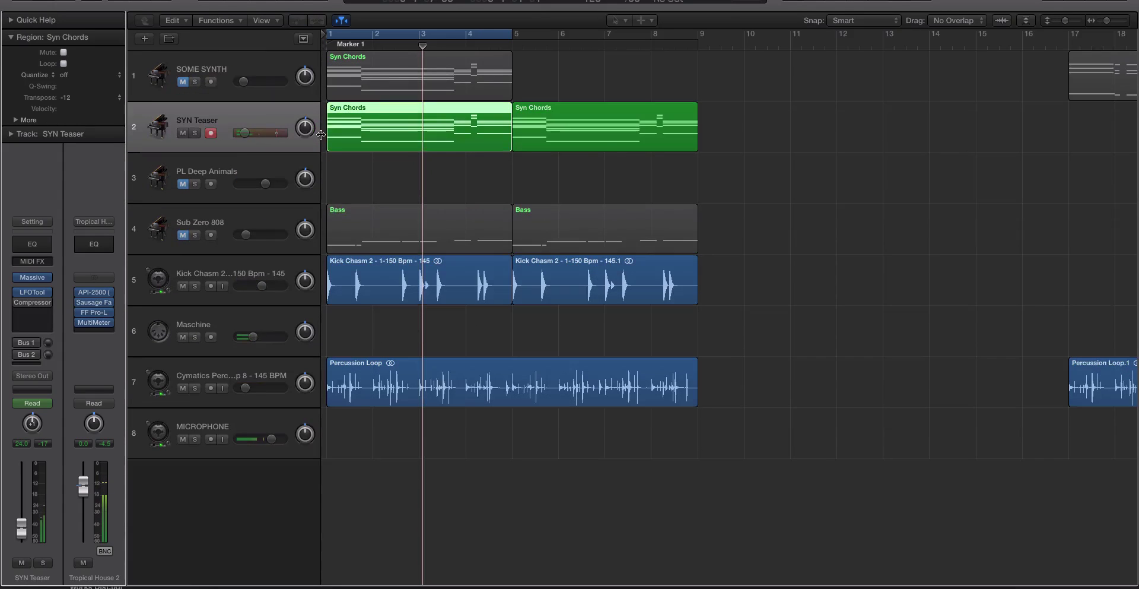
Step: Play the full arrangement, unmute the Sub Zero 808 track and set its volume to -26.0 dB
{"action": "key", "text": "space"}
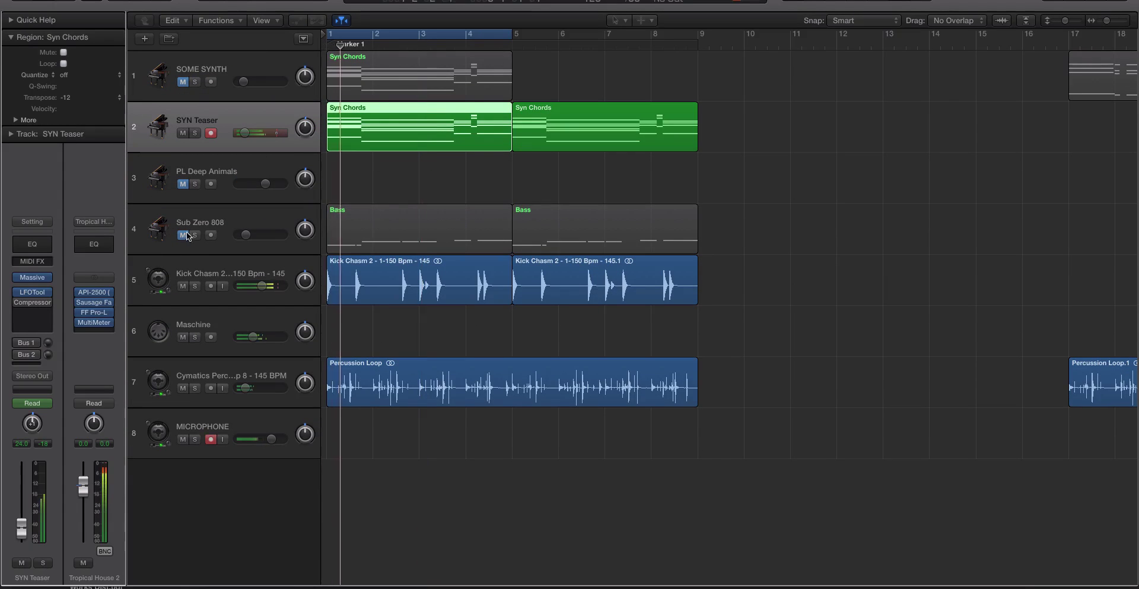
{"action": "left_click", "coordinate": [183, 235]}
{"action": "left_click_drag", "start_coordinate": [246, 234], "coordinate": [245, 234]}
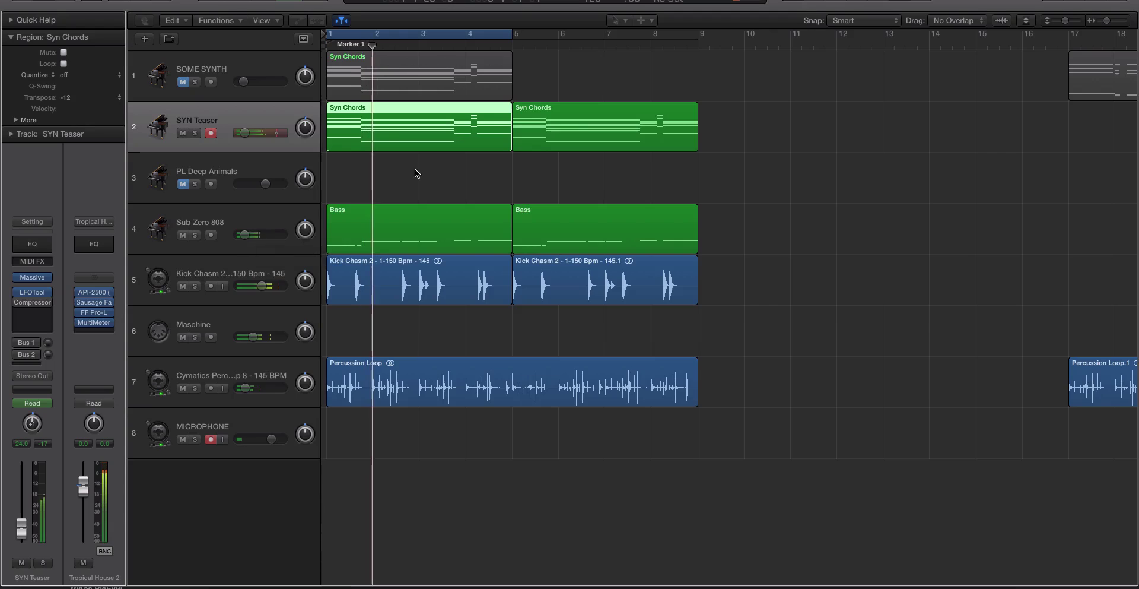
{"action": "scroll", "coordinate": [419, 173], "scroll_direction": "up", "scroll_amount": 3}
{"action": "scroll", "coordinate": [419, 173], "scroll_direction": "right", "scroll_amount": 3}
{"action": "left_click", "coordinate": [245, 277]}
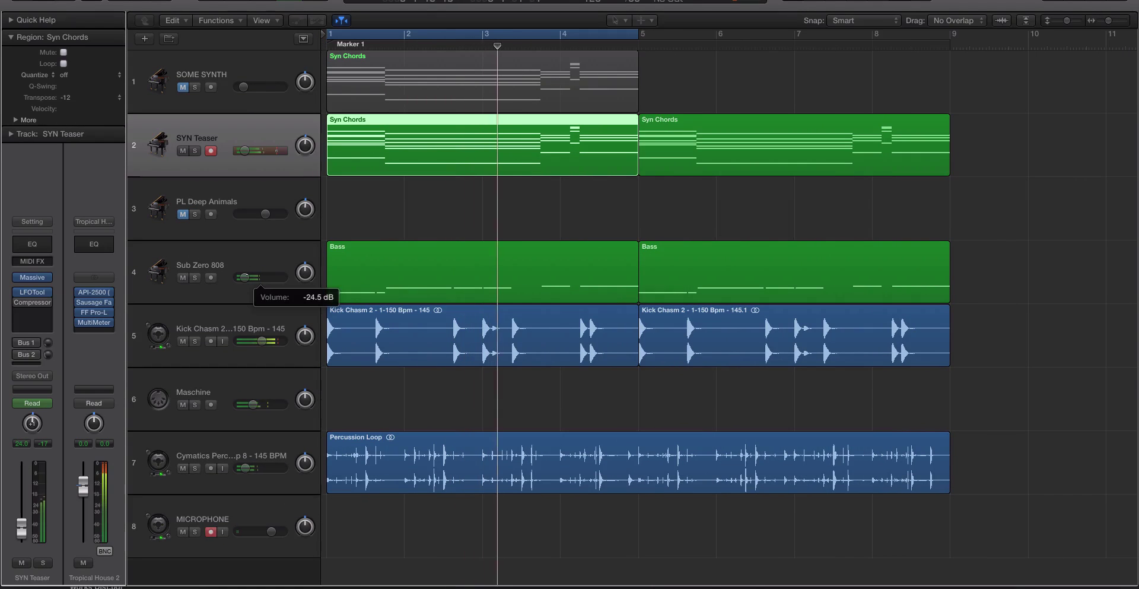
Step: Show track automation and display Massive's MODULATOR8-DEN parameter on the SYN Teaser track
{"action": "key", "text": "a"}
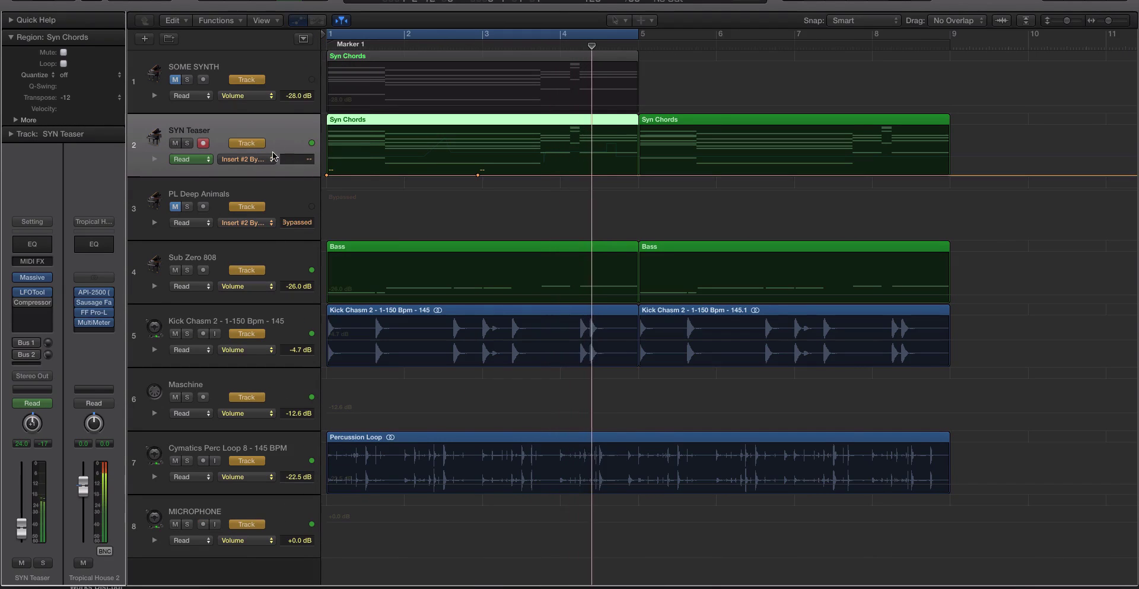
{"action": "left_click", "coordinate": [268, 159]}
{"action": "left_click", "coordinate": [273, 163]}
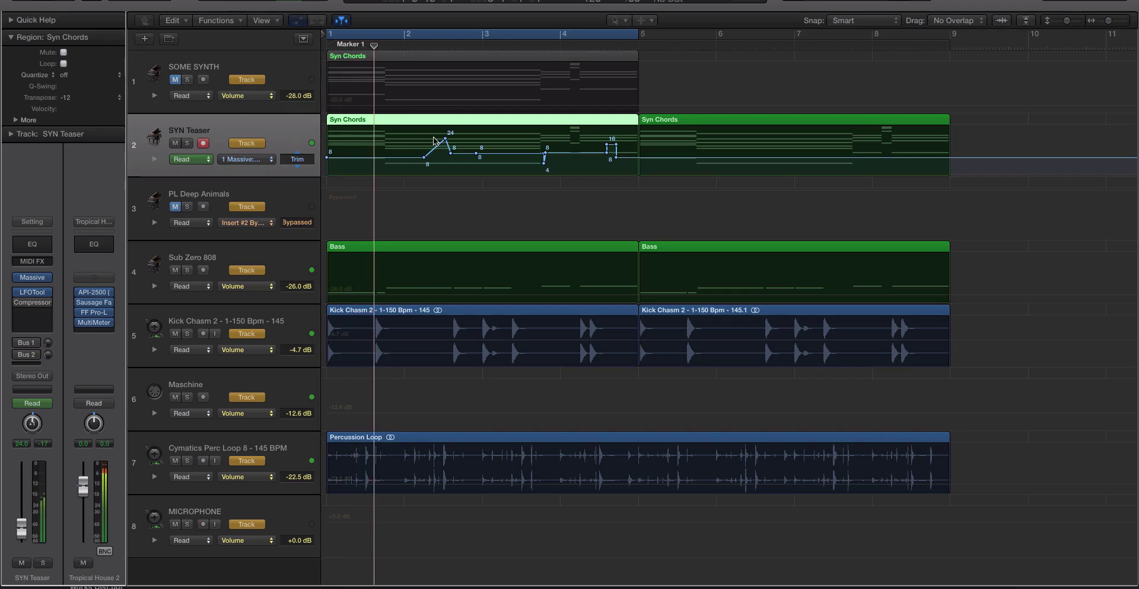
Step: In SYN Teaser's Massive automation, lower the flat segment around bar 4 to 4 and raise the following peak to 24
{"action": "key", "text": "super+Right"}
{"action": "key", "text": "super+Down"}
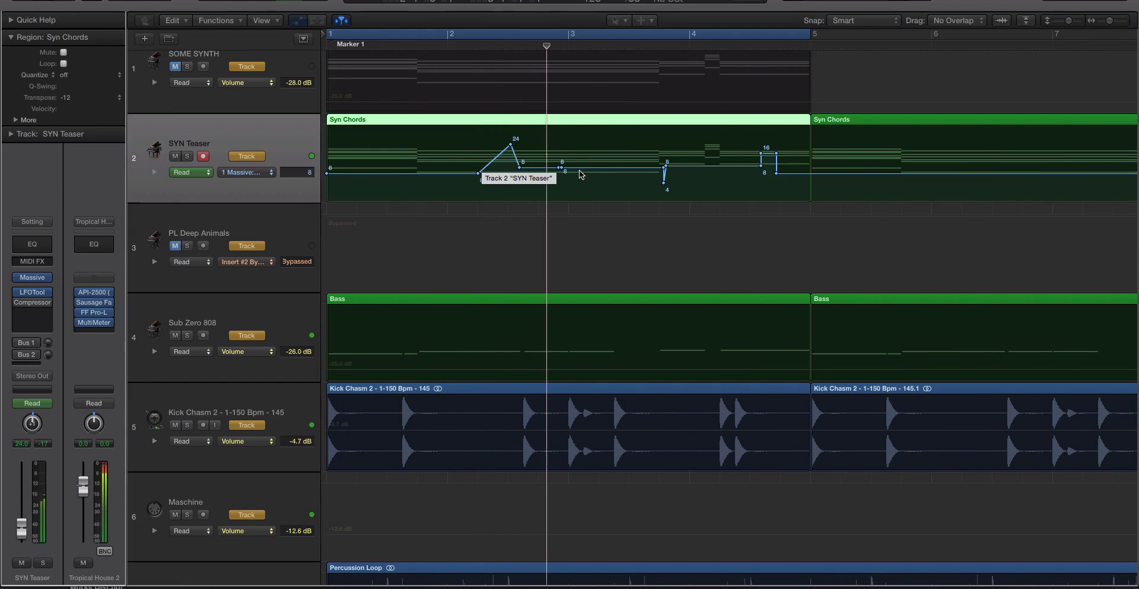
{"action": "left_click_drag", "start_coordinate": [687, 167], "coordinate": [687, 182]}
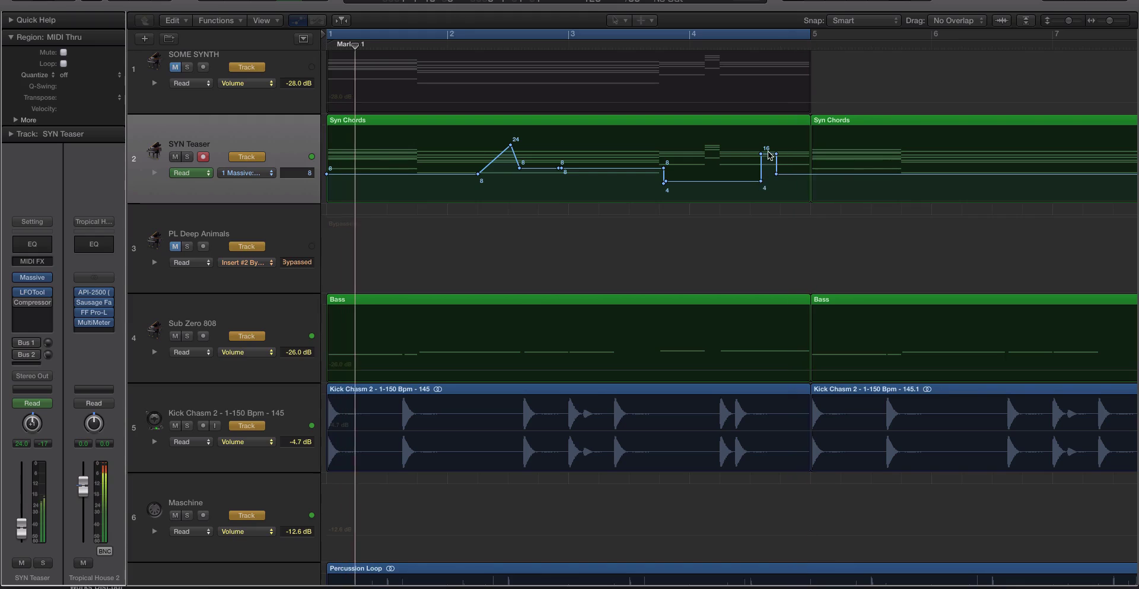
{"action": "left_click_drag", "start_coordinate": [768, 153], "coordinate": [768, 146]}
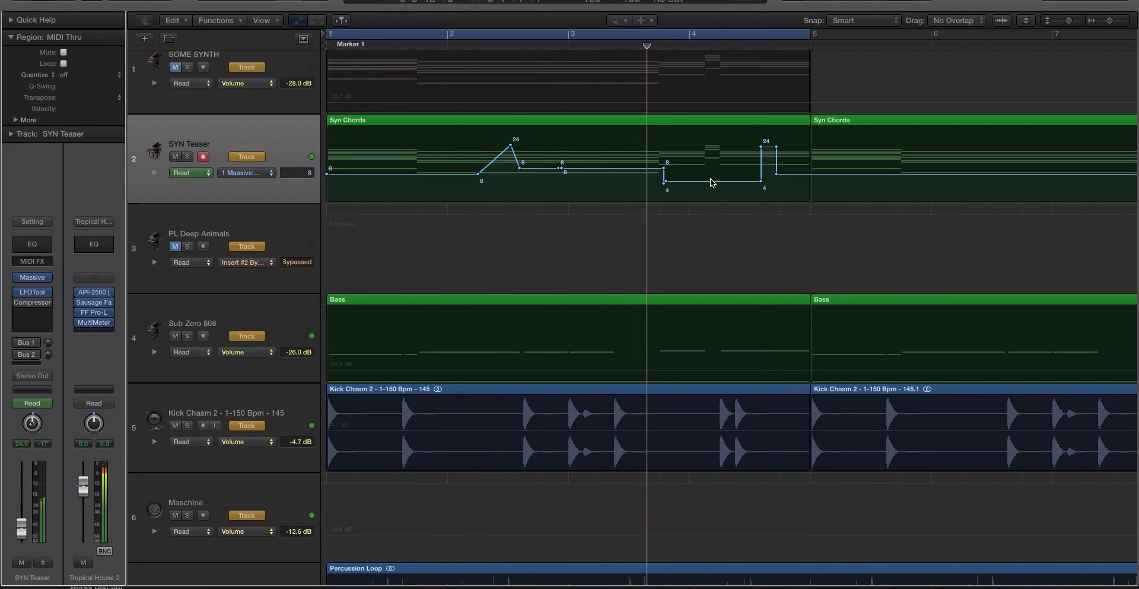
{"action": "key", "text": "super+Left"}
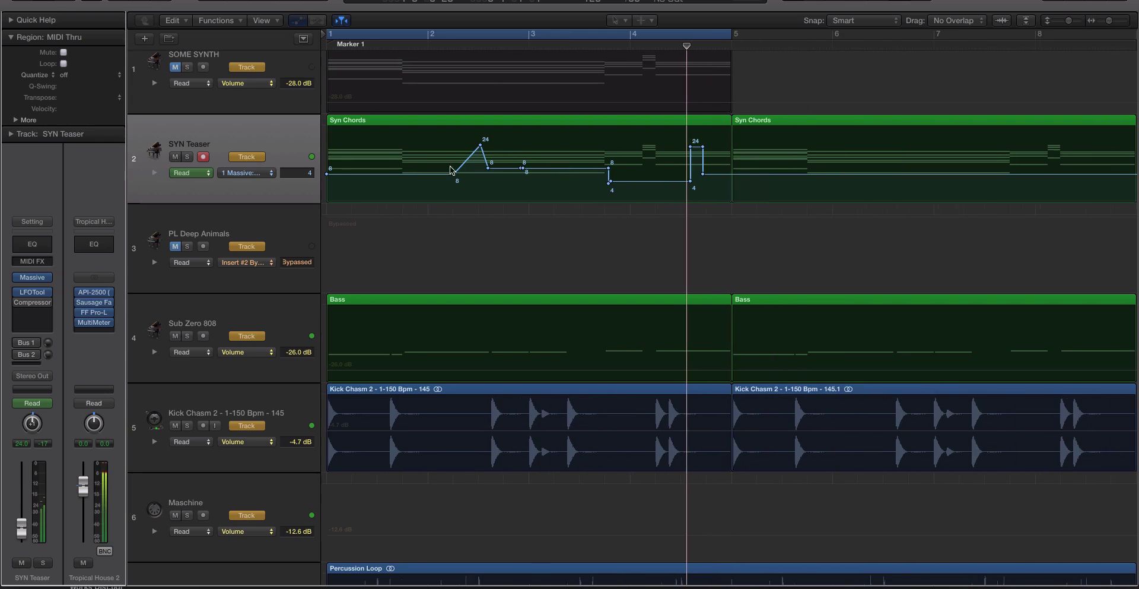
Step: Review Massive's LFO 8 settings and browse its automatable parameters for the SYN Teaser track, keeping MODULATOR8-DEN selected
{"action": "left_click", "coordinate": [271, 135]}
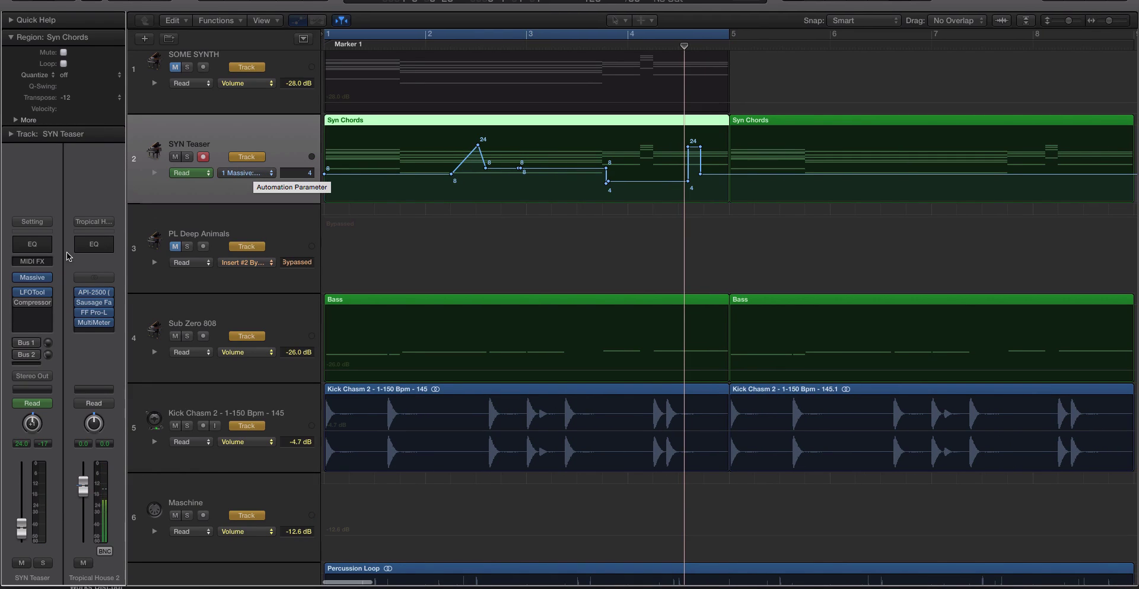
{"action": "left_click", "coordinate": [32, 277]}
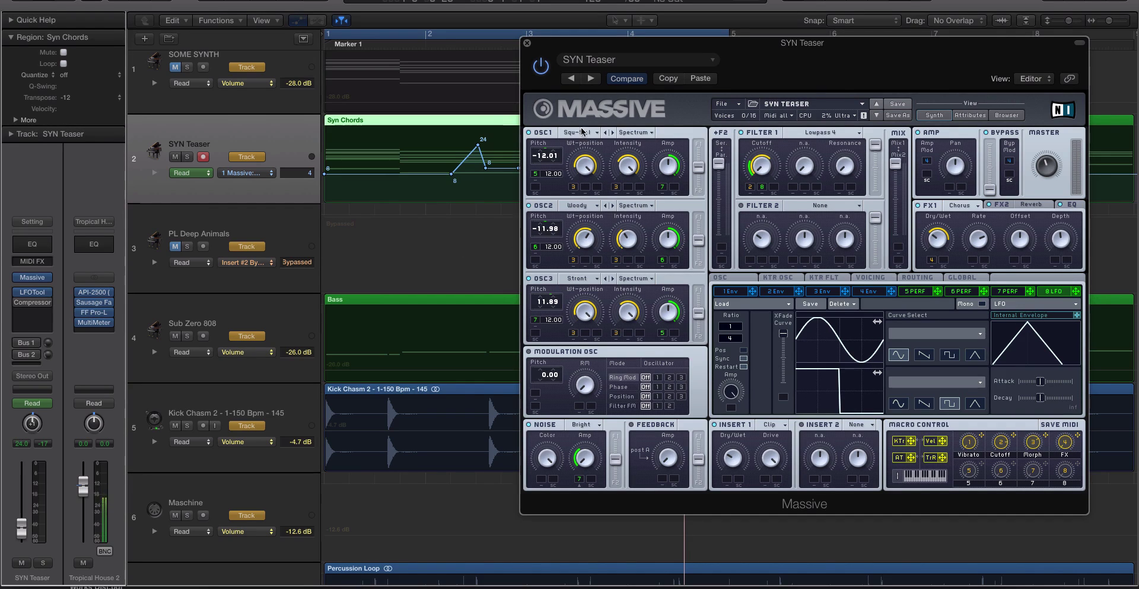
{"action": "left_click", "coordinate": [527, 43]}
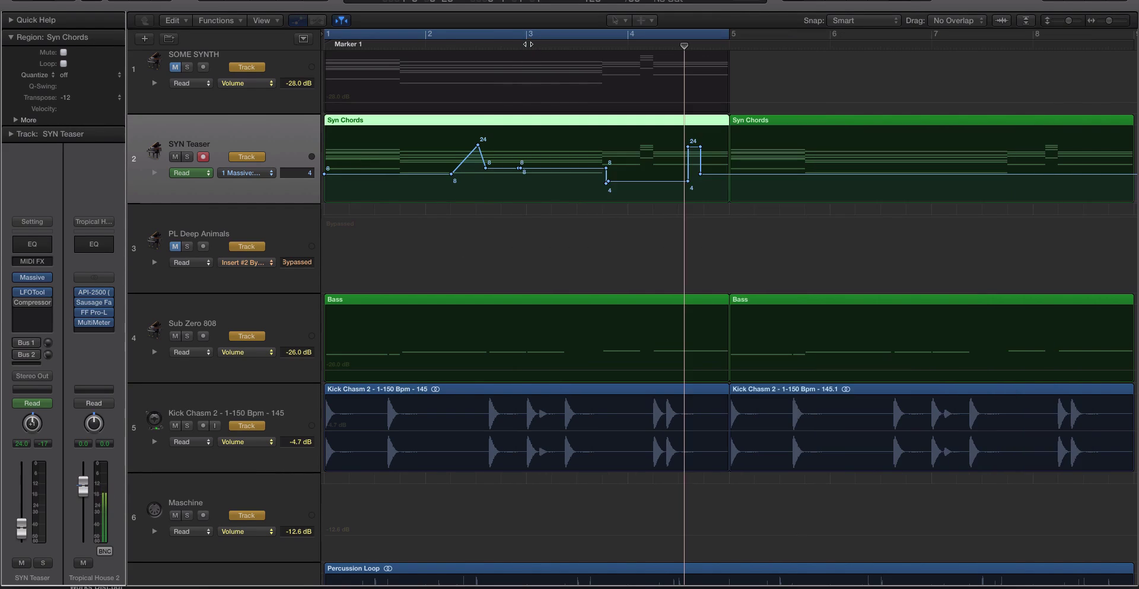
{"action": "left_click", "coordinate": [274, 172]}
{"action": "mouse_move", "coordinate": [320, 87]}
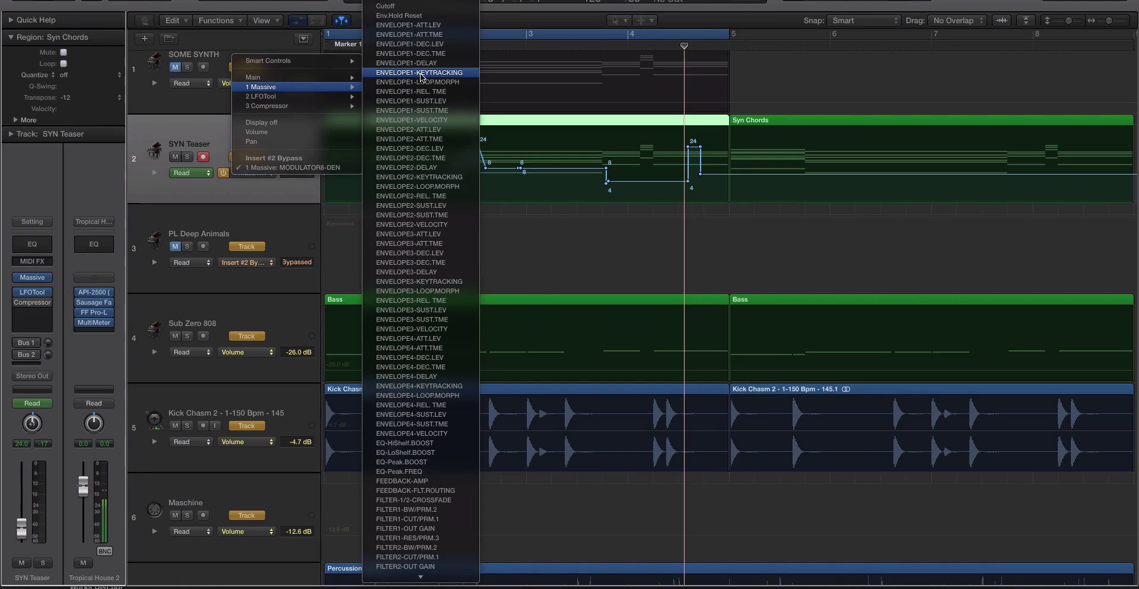
{"action": "mouse_move", "coordinate": [386, 586]}
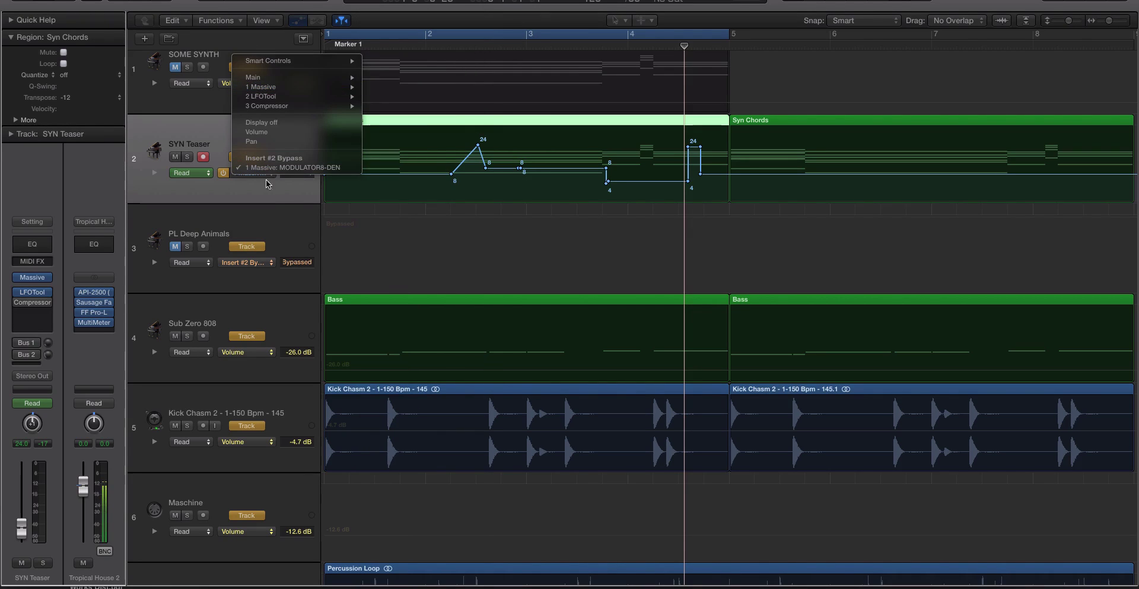
{"action": "left_click", "coordinate": [276, 196]}
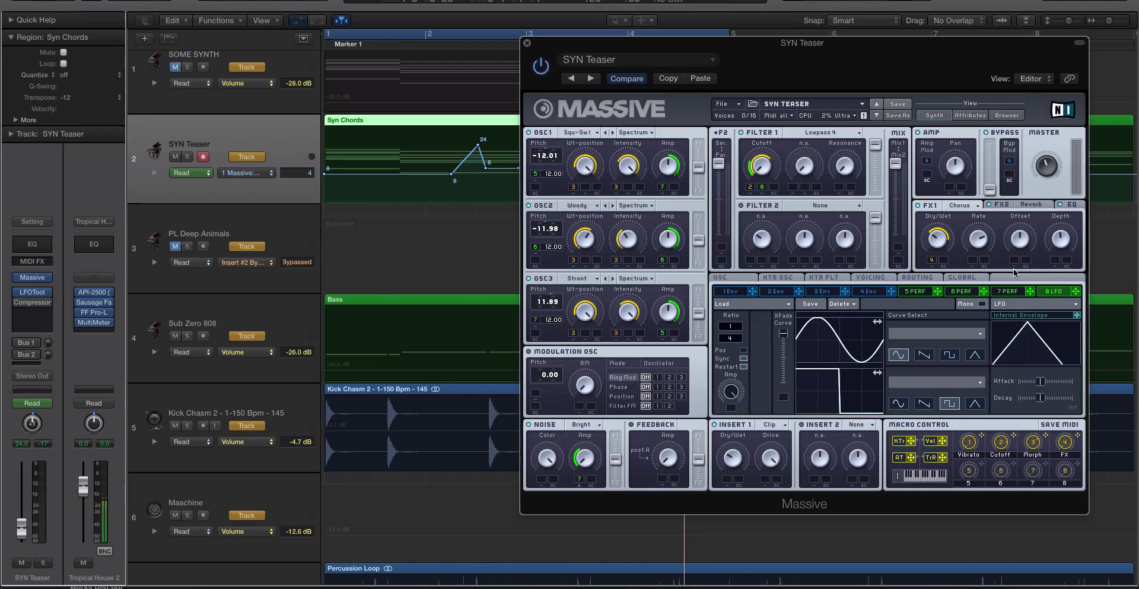
Step: View Massive's 5 Perf modulator and review the automation parameters offered for SYN Teaser without changing the selection
{"action": "left_click", "coordinate": [914, 291]}
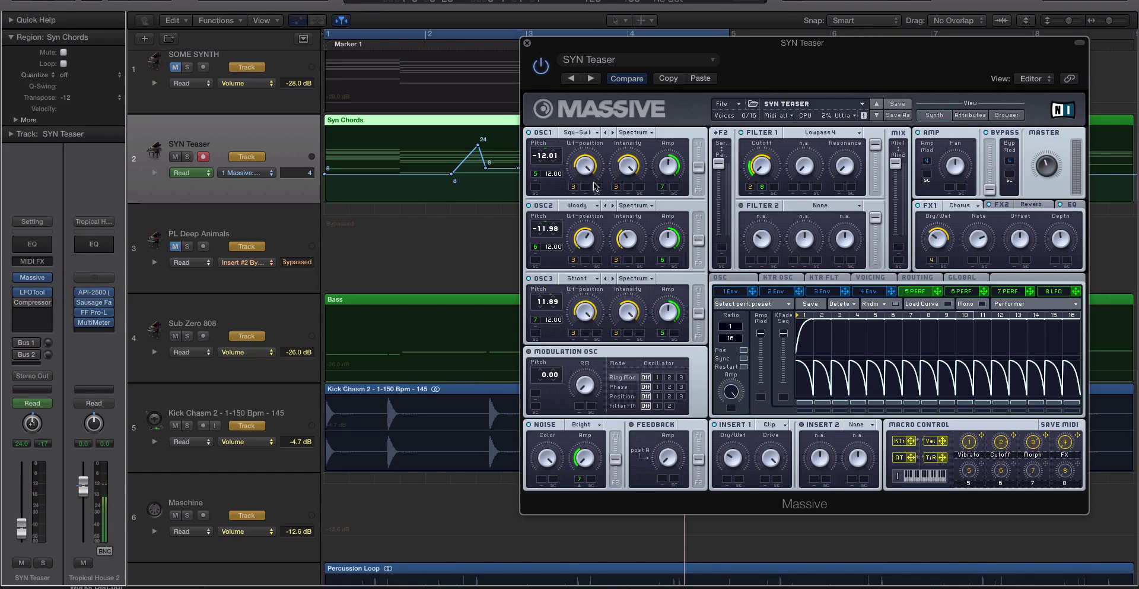
{"action": "left_click", "coordinate": [265, 140]}
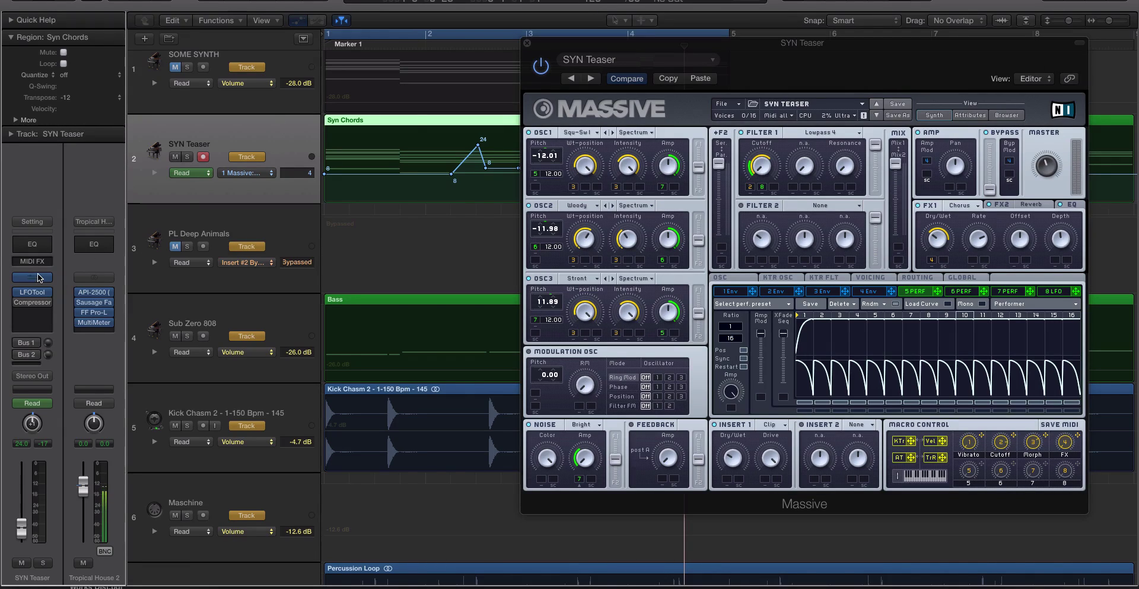
{"action": "left_click", "coordinate": [233, 175]}
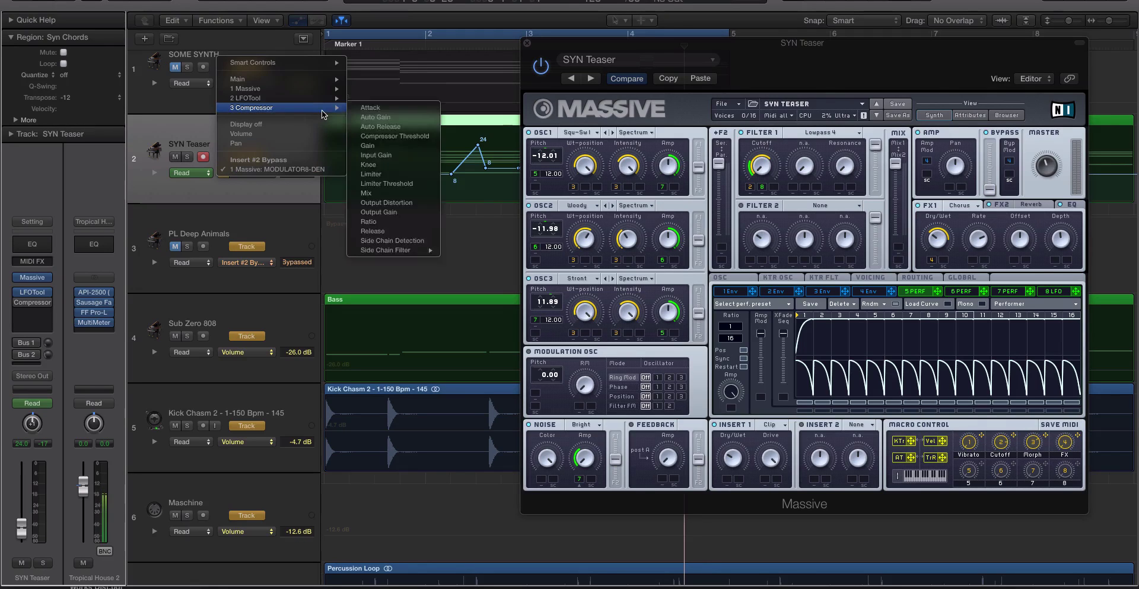
{"action": "mouse_move", "coordinate": [309, 90]}
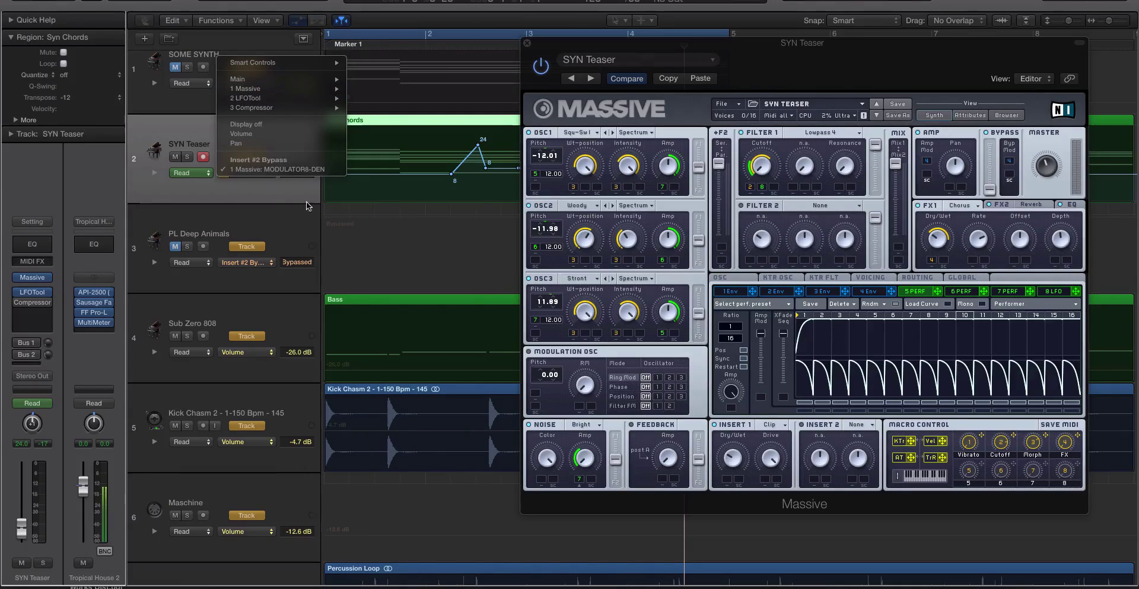
{"action": "left_click", "coordinate": [283, 195]}
Step: Move the Massive window off the automation and play the first Syn Chords region in solo to hear the rate changes
{"action": "left_click_drag", "start_coordinate": [550, 44], "coordinate": [867, 39]}
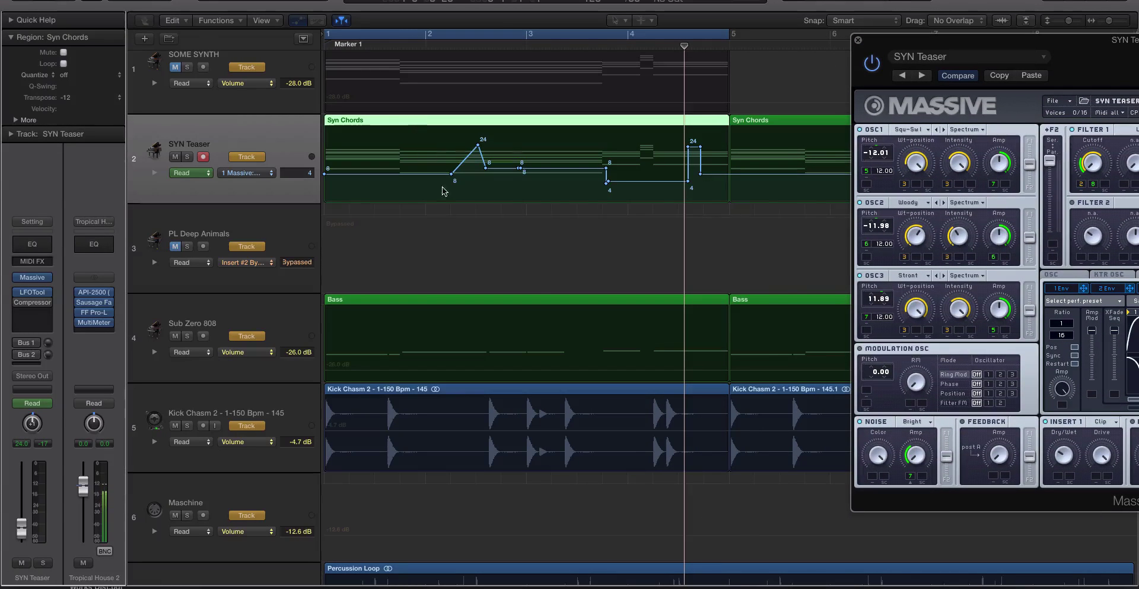
{"action": "left_click", "coordinate": [422, 123]}
{"action": "key", "text": "shift+space"}
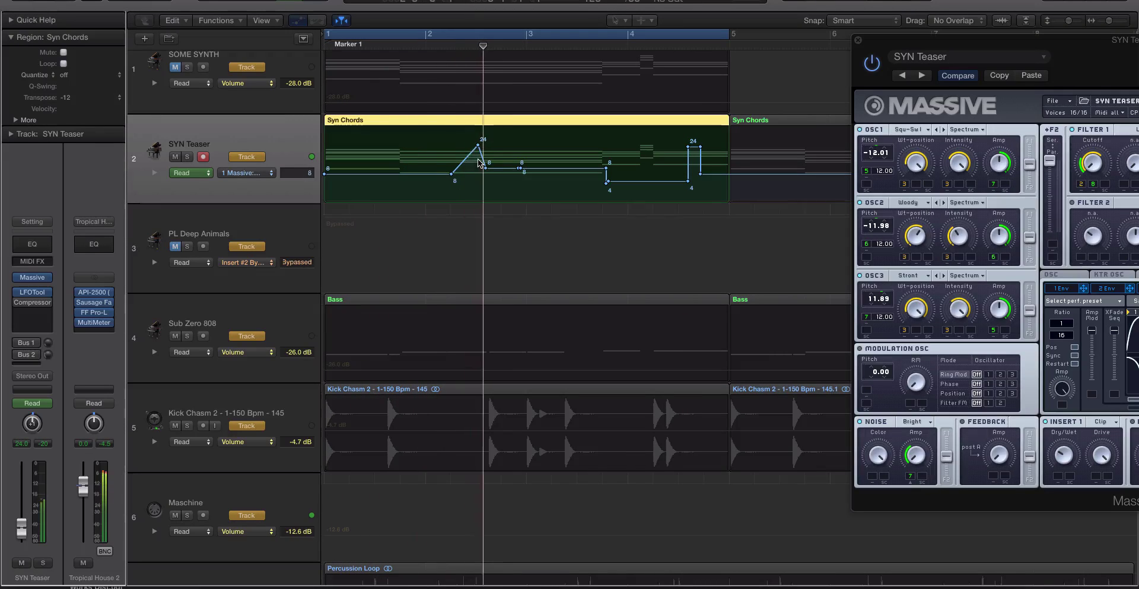
{"action": "key", "text": "space"}
Step: Clear the Massive window from the arrangement, hide the track automation and turn off solo for the Syn Chords region
{"action": "left_click_drag", "start_coordinate": [939, 43], "coordinate": [769, 22]}
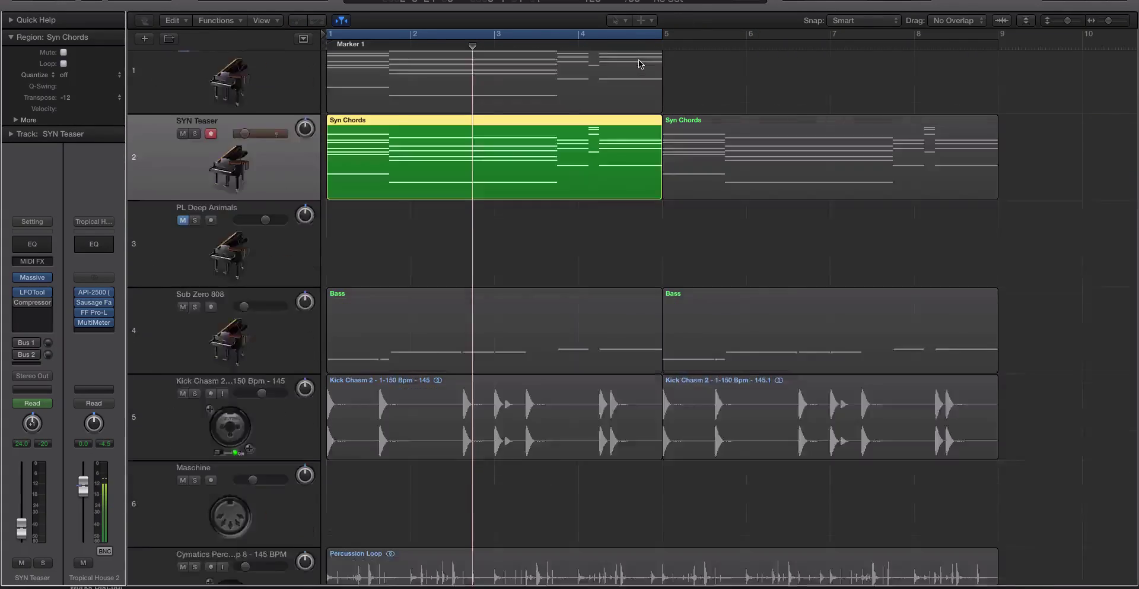
{"action": "key", "text": "super+Up"}
{"action": "key", "text": "super+Up"}
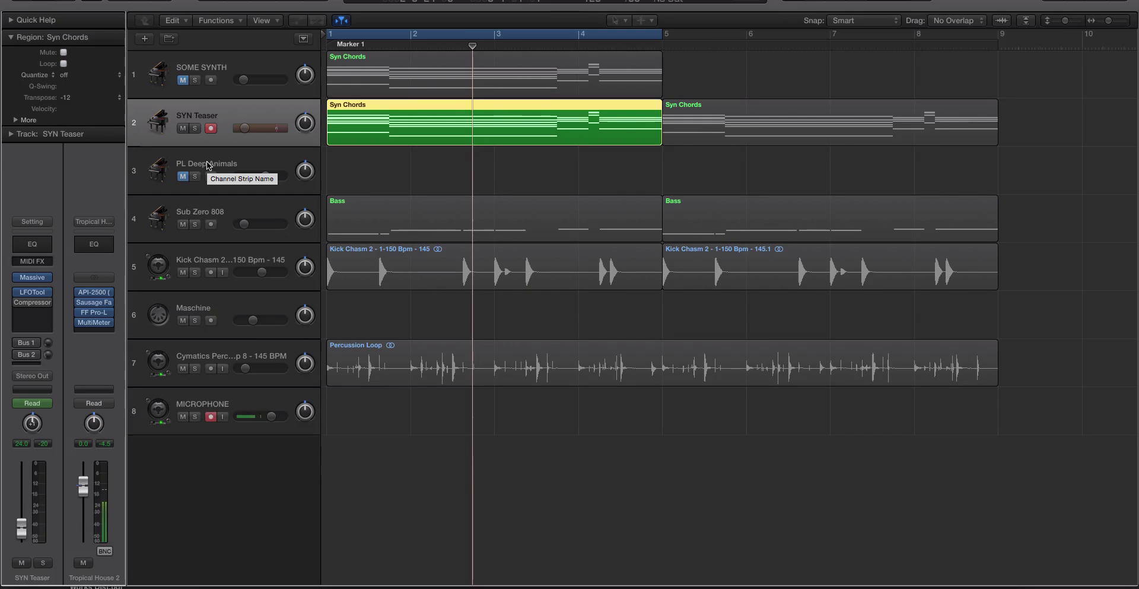
{"action": "key", "text": "super+a"}
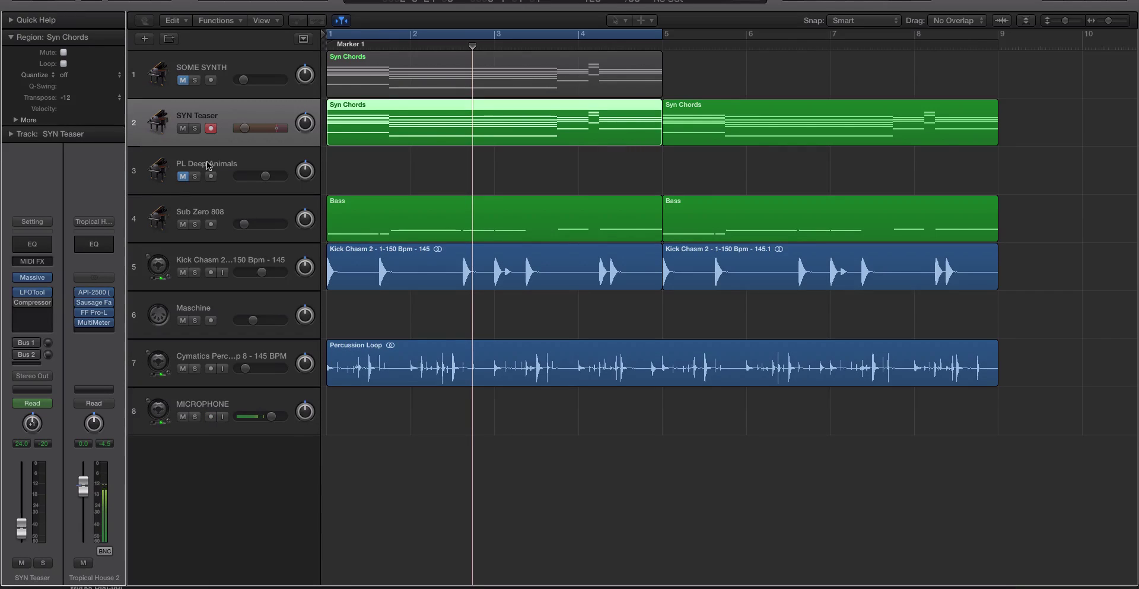